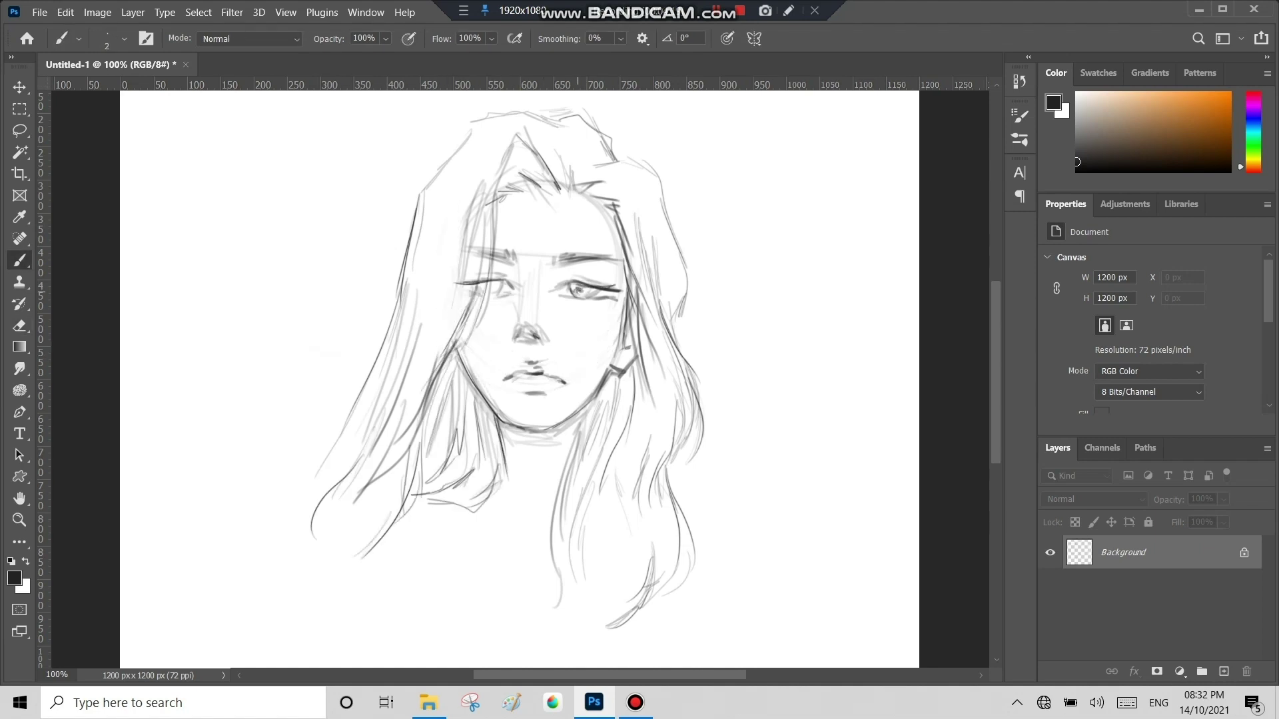
- Sketch the neck and shoulder lines below the face, erasing stray strokes
{"action": "key", "text": "e"}
{"action": "key", "text": "b"}
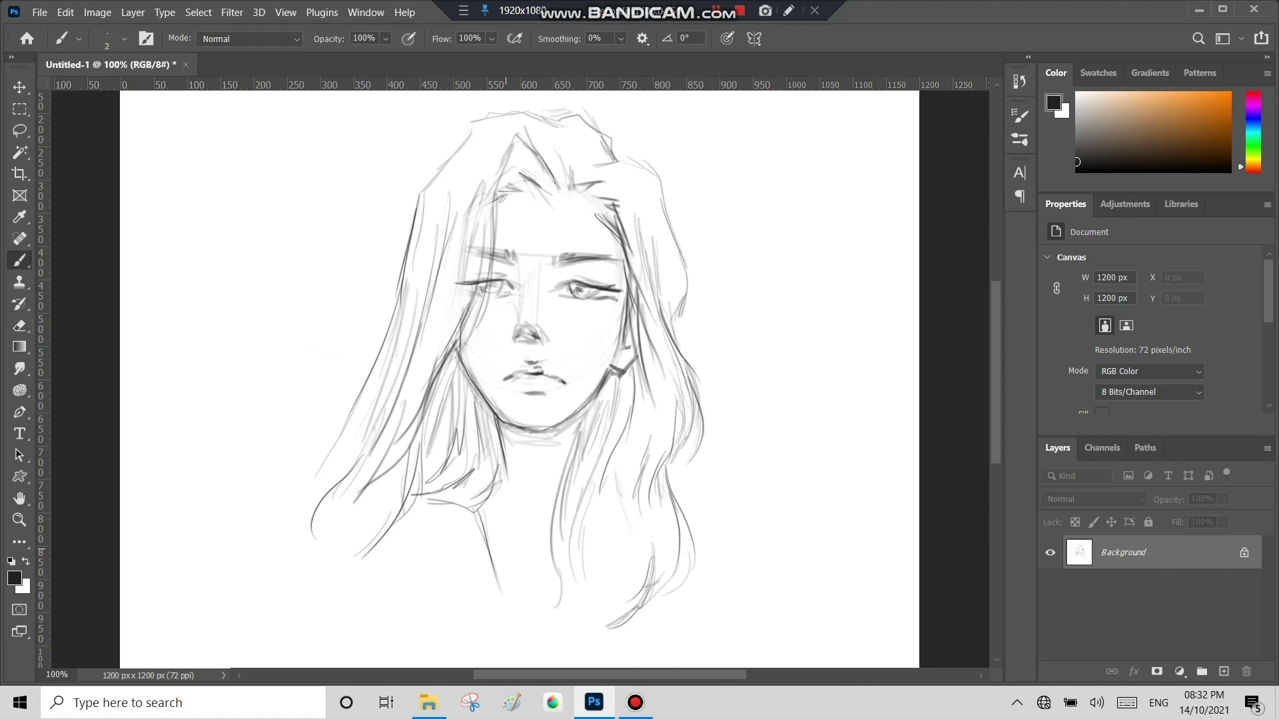
{"action": "left_click_drag", "start_coordinate": [315, 583], "coordinate": [306, 666]}
{"action": "mouse_move", "coordinate": [508, 493]}
{"action": "left_mouse_down"}
{"action": "mouse_move", "coordinate": [560, 485]}
{"action": "mouse_move", "coordinate": [562, 466]}
{"action": "left_mouse_up"}
{"action": "key", "text": "e"}
{"action": "key", "text": "b"}
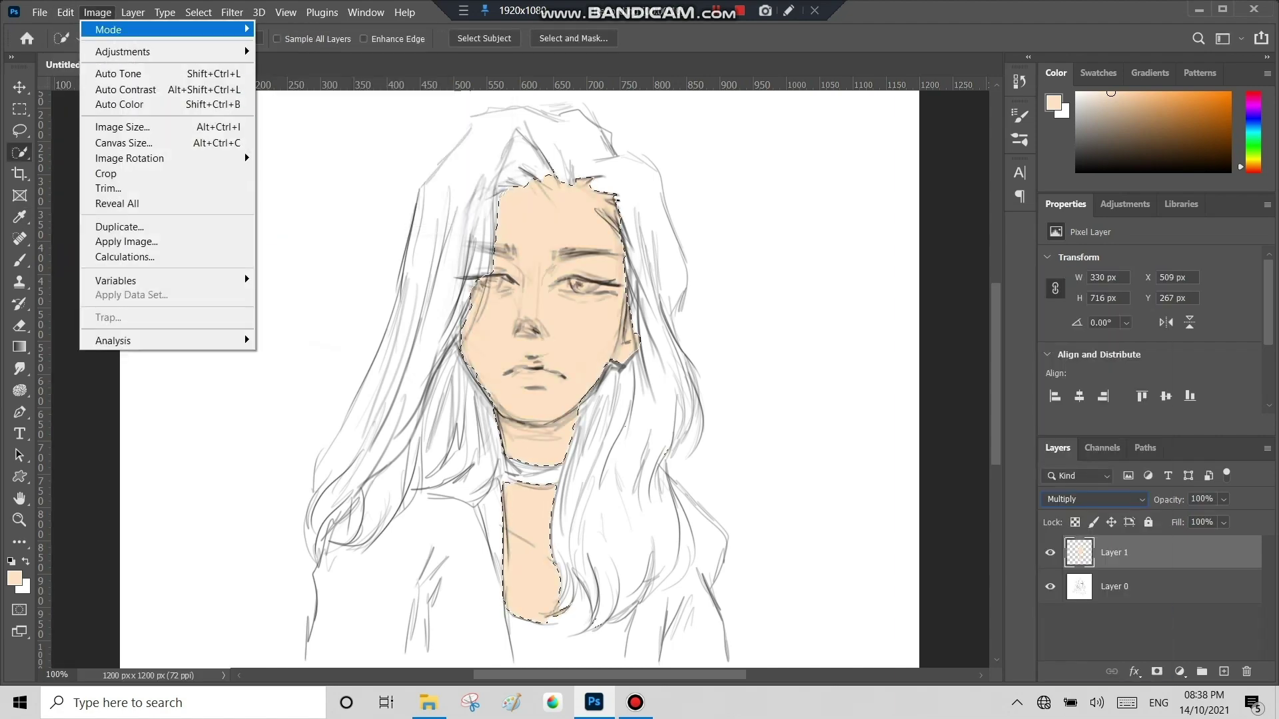
- Add shading Layer 2 and load the skin area of Layer 1 as a selection
{"action": "key", "text": "Escape"}
{"action": "key", "text": "ctrl+d"}
{"action": "left_click", "coordinate": [1142, 96]}
{"action": "key", "text": "ctrl+shift+alt+n"}
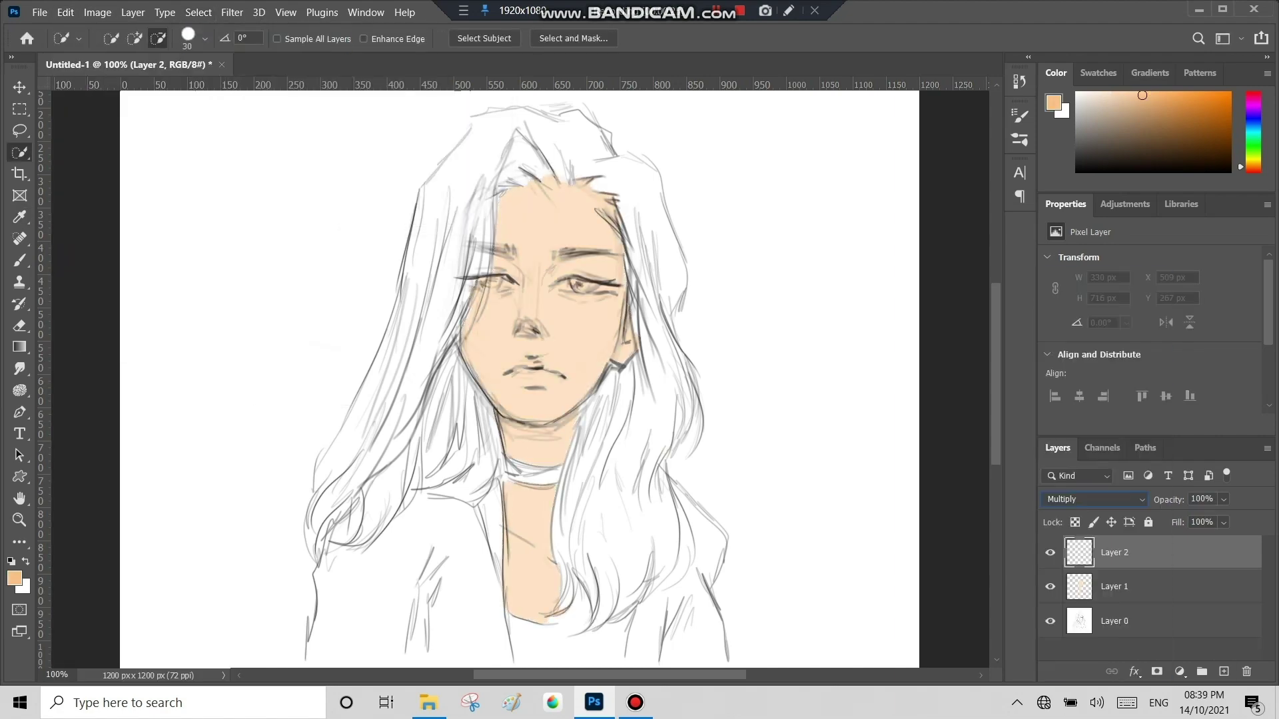
{"action": "left_click", "coordinate": [1079, 586], "text": "ctrl"}
{"action": "double_click", "coordinate": [1172, 586]}
{"action": "key", "text": "Escape"}
{"action": "key", "text": "b"}
- Paint darker skin shading over the face, forehead, under the right eye and down the neck
{"action": "mouse_move", "coordinate": [509, 269]}
{"action": "left_mouse_down"}
{"action": "mouse_move", "coordinate": [477, 350]}
{"action": "mouse_move", "coordinate": [527, 407]}
{"action": "left_mouse_up"}
{"action": "left_click_drag", "start_coordinate": [503, 506], "coordinate": [504, 606]}
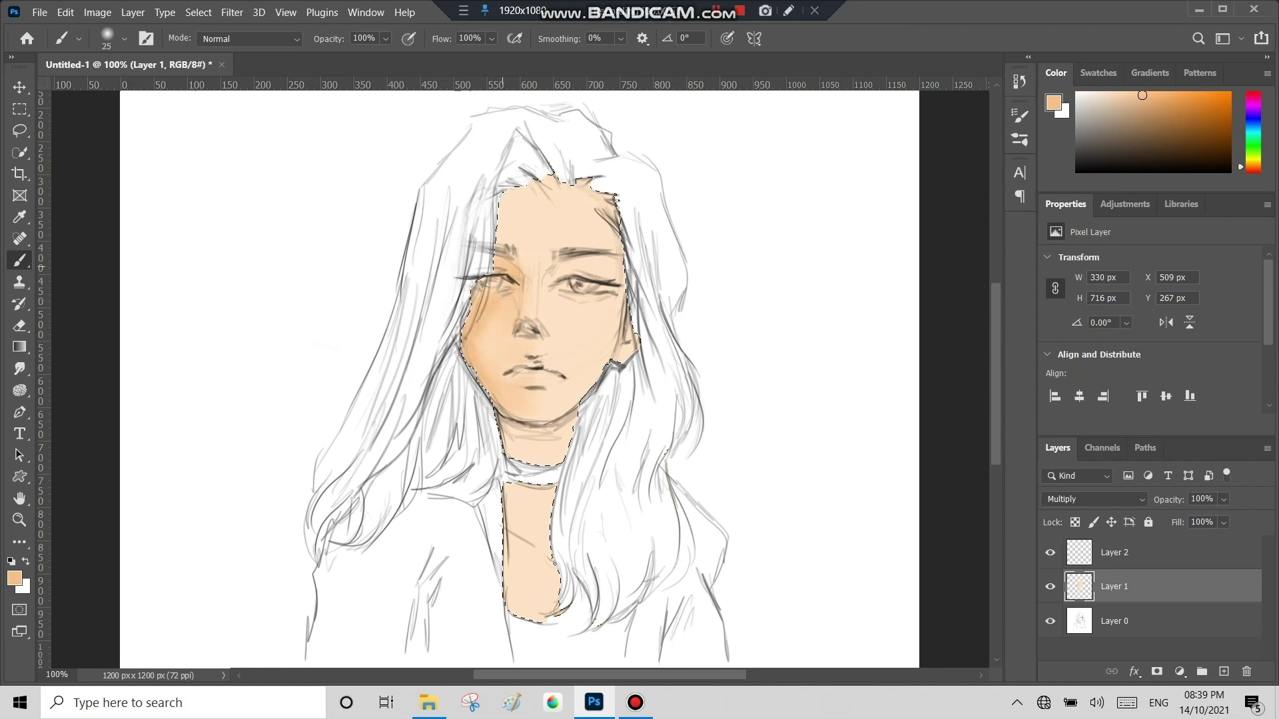
{"action": "left_click_drag", "start_coordinate": [606, 294], "coordinate": [578, 301]}
{"action": "key", "text": "bracketright"}
{"action": "left_click_drag", "start_coordinate": [516, 189], "coordinate": [496, 257]}
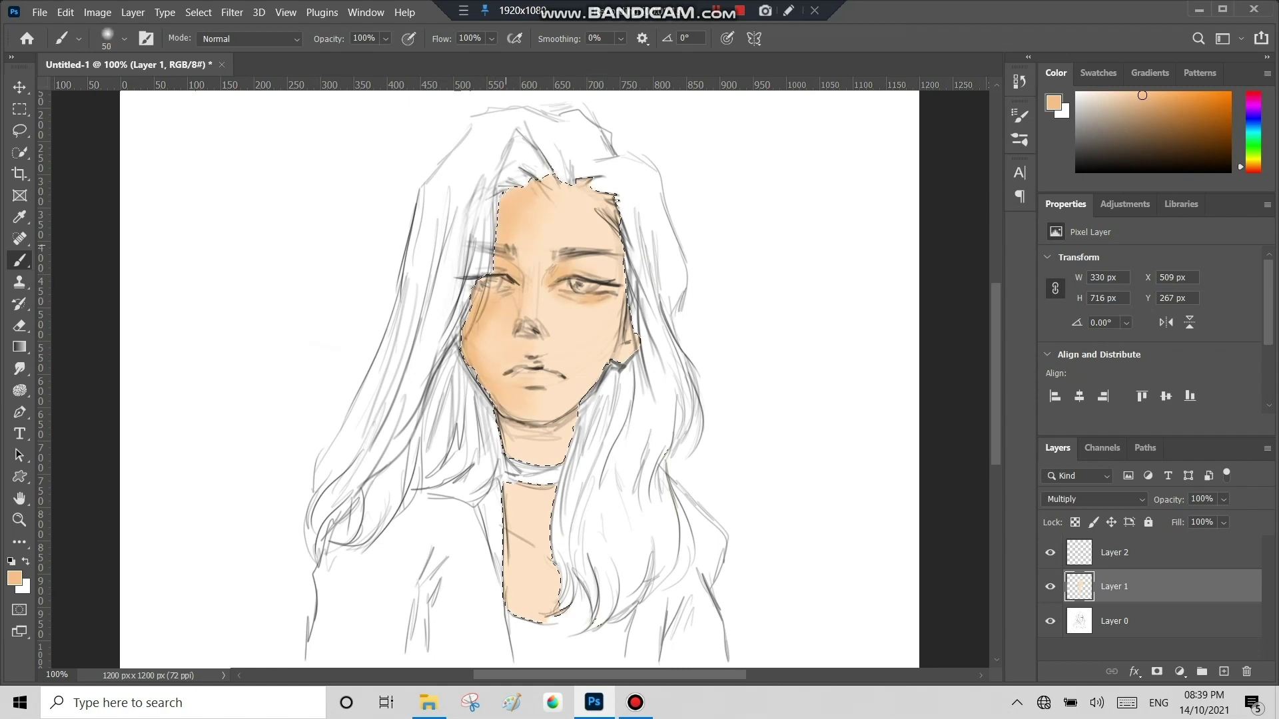
{"action": "mouse_move", "coordinate": [566, 433]}
{"action": "left_mouse_down"}
{"action": "mouse_move", "coordinate": [506, 453]}
{"action": "mouse_move", "coordinate": [532, 613]}
{"action": "left_mouse_up"}
{"action": "left_click_drag", "start_coordinate": [526, 496], "coordinate": [526, 603]}
{"action": "left_click_drag", "start_coordinate": [553, 543], "coordinate": [543, 596]}
{"action": "key", "text": "bracketright"}
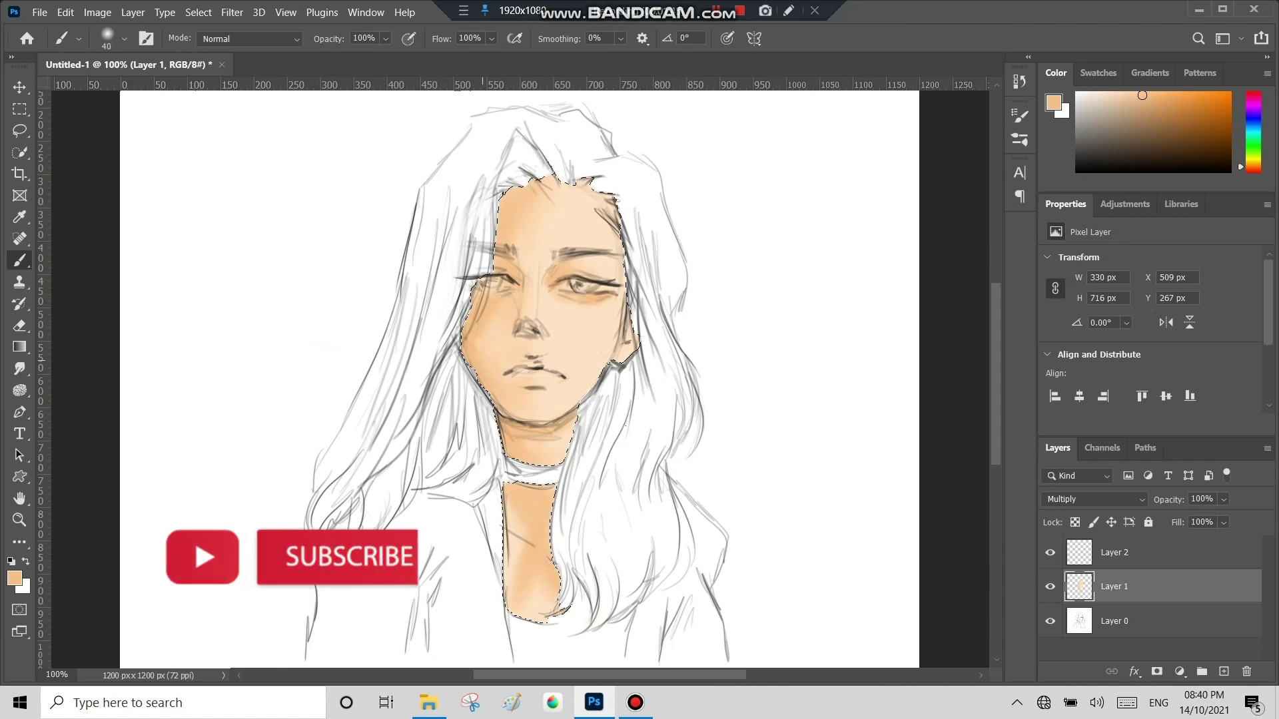
- Deepen shading under the left brow, around the nostril and on the left cheek, then deselect
{"action": "key", "text": "bracketleft"}
{"action": "key", "text": "bracketleft"}
{"action": "key", "text": "alt+bracketright"}
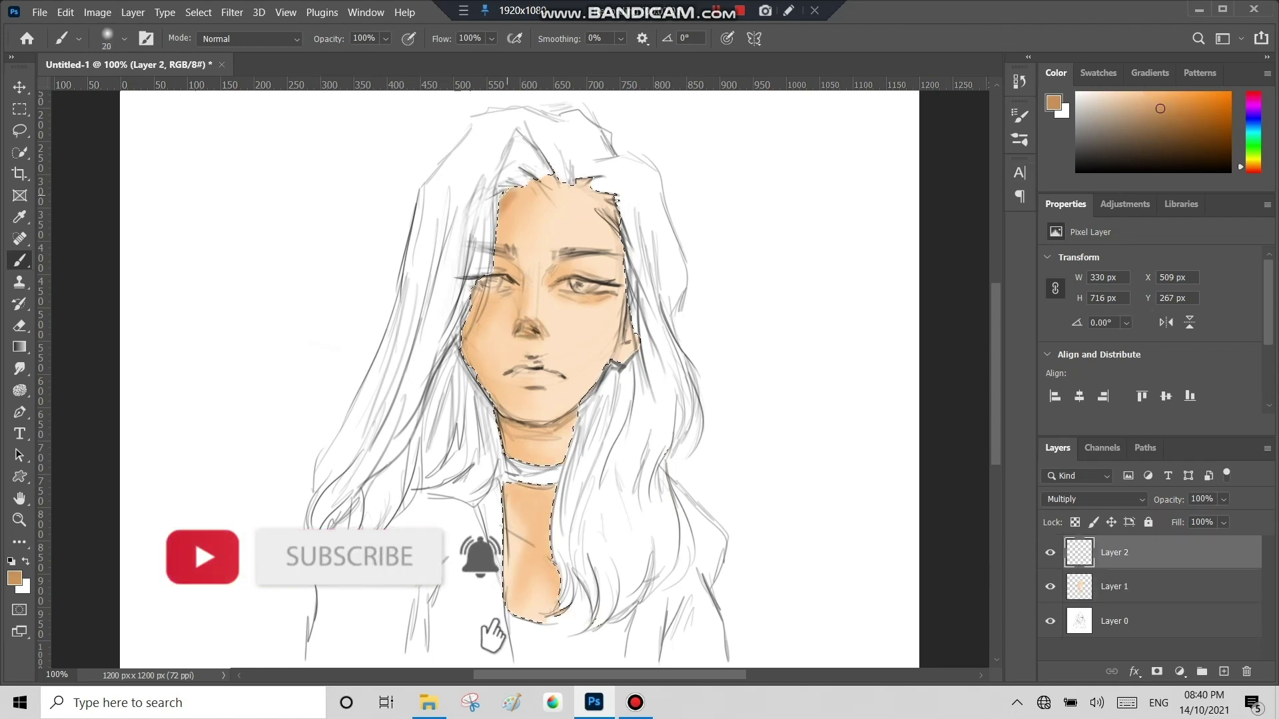
{"action": "left_click_drag", "start_coordinate": [496, 267], "coordinate": [529, 280]}
{"action": "key", "text": "bracketleft"}
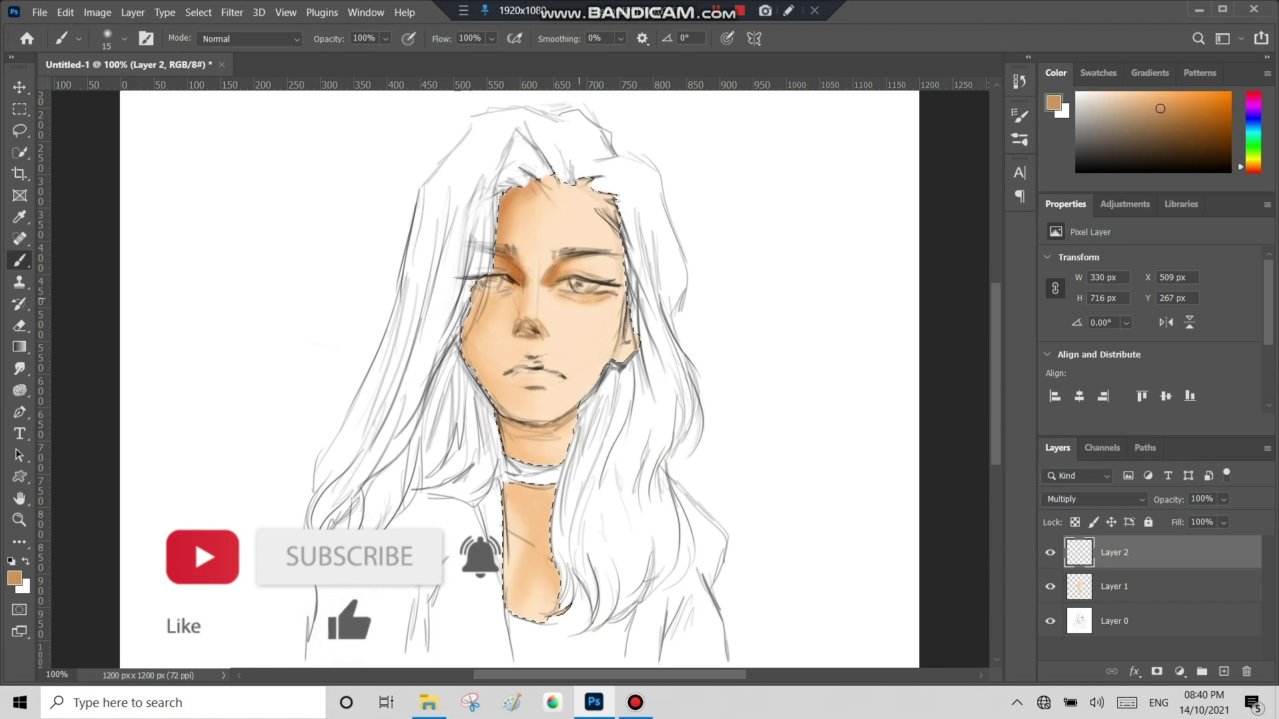
{"action": "left_click_drag", "start_coordinate": [514, 325], "coordinate": [541, 333]}
{"action": "key", "text": "bracketright"}
{"action": "key", "text": "bracketright"}
{"action": "key", "text": "bracketright"}
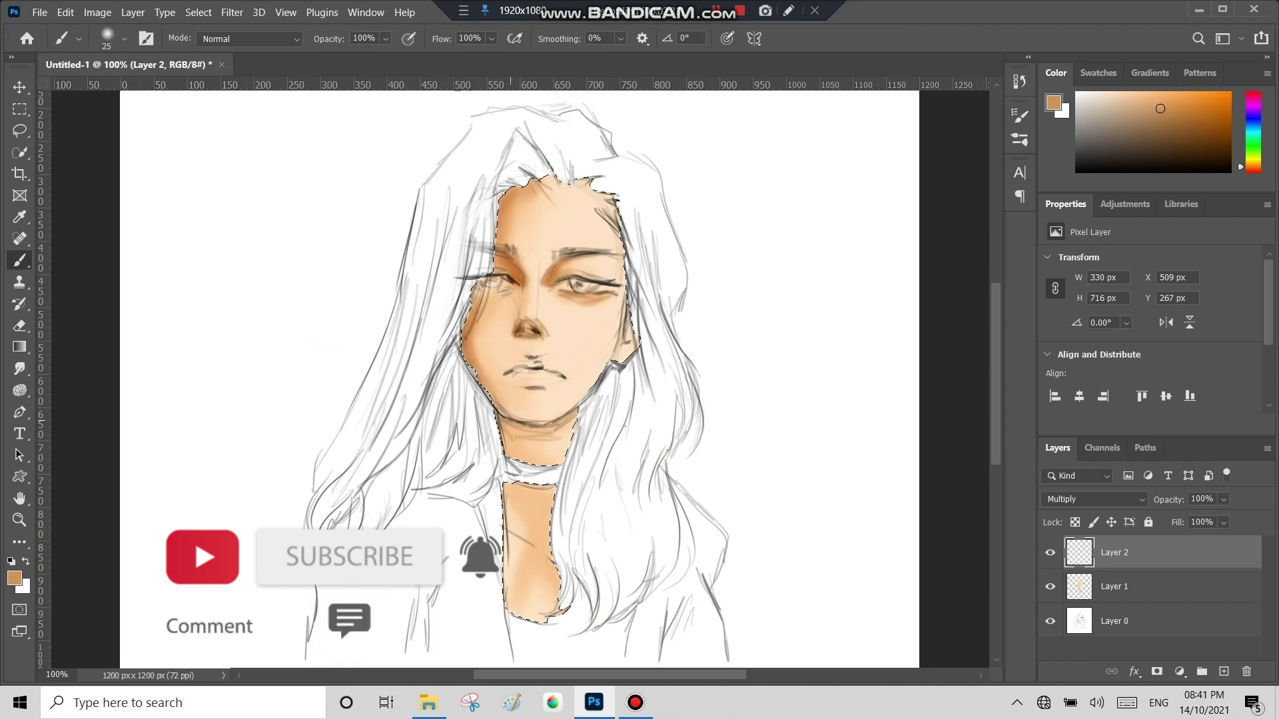
{"action": "left_click_drag", "start_coordinate": [490, 293], "coordinate": [474, 386]}
{"action": "key", "text": "bracketleft"}
{"action": "key", "text": "bracketleft"}
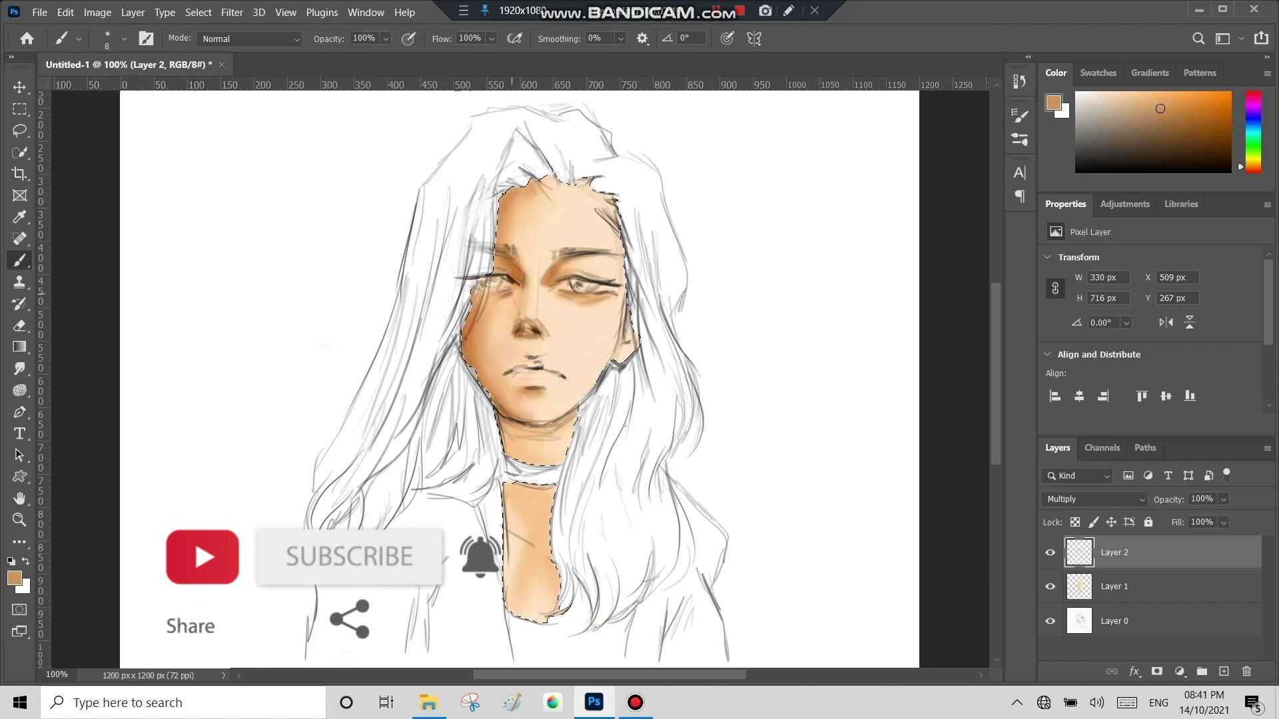
{"action": "left_click_drag", "start_coordinate": [517, 341], "coordinate": [538, 352]}
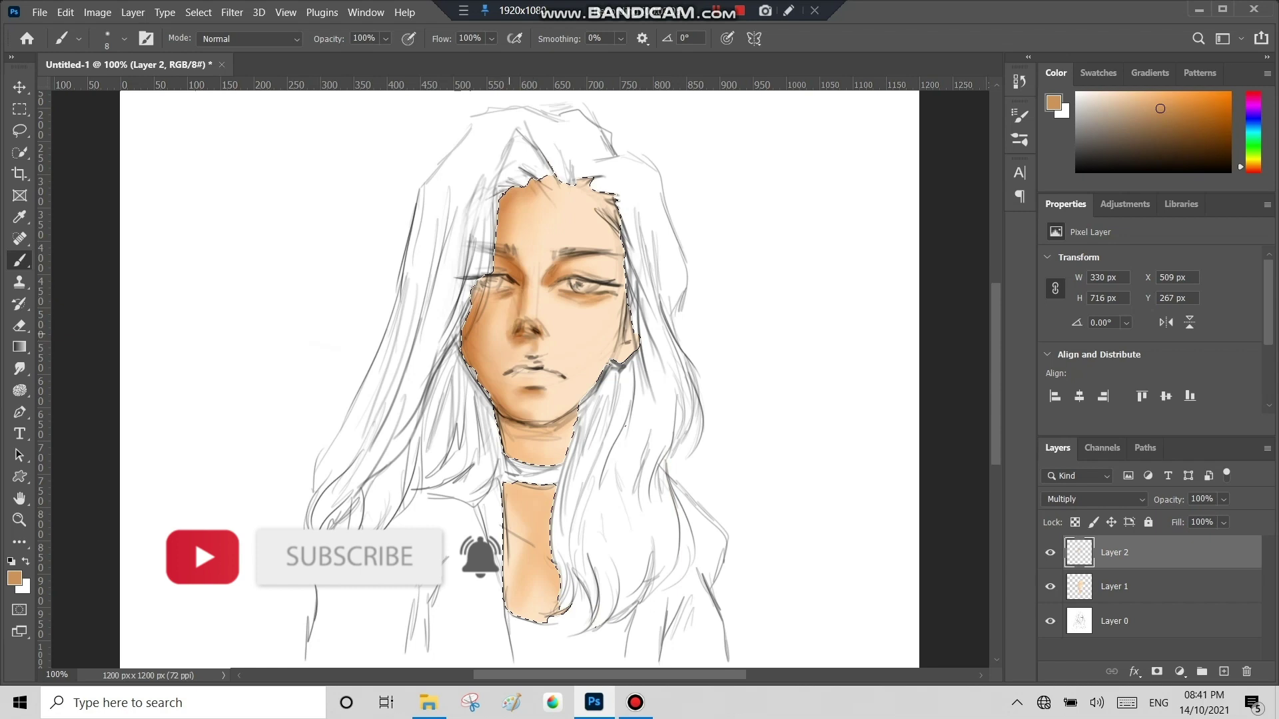
{"action": "key", "text": "bracketright"}
{"action": "key", "text": "bracketright"}
{"action": "key", "text": "ctrl+d"}
- Darken the shading under the chin, down the neck and chest, and add empty Layer 3
{"action": "key", "text": "alt+bracketleft"}
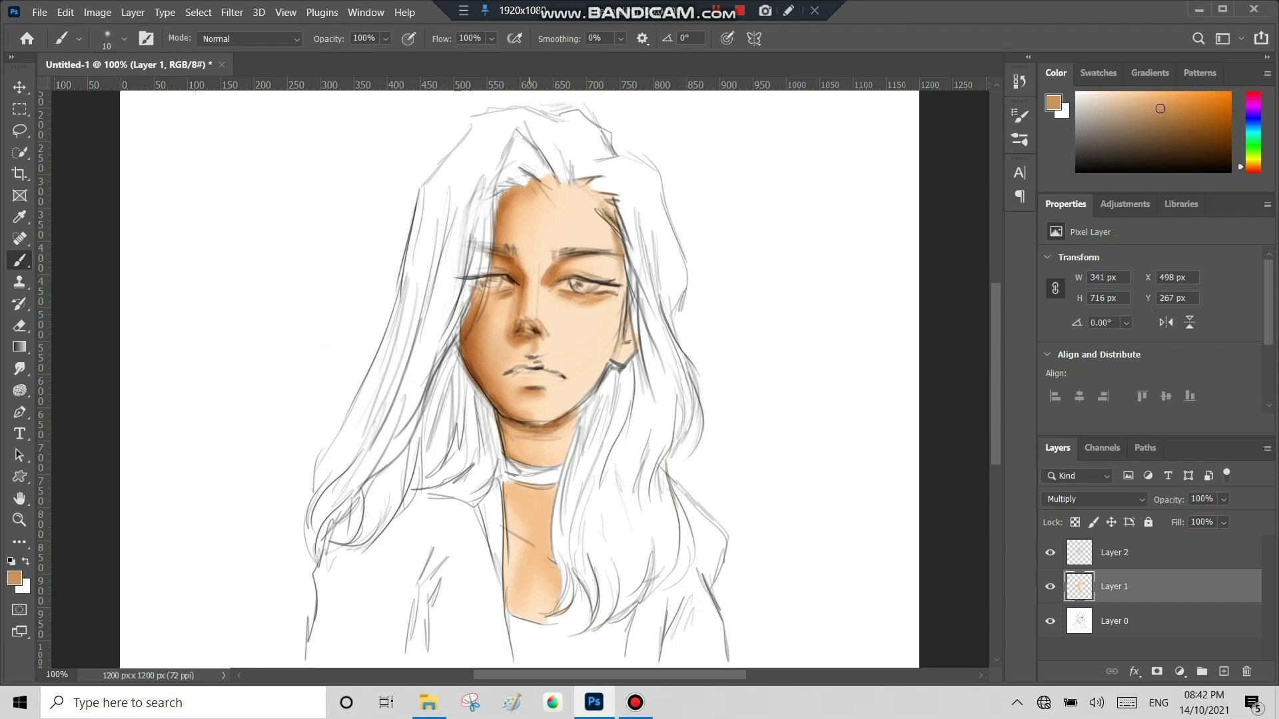
{"action": "key", "text": "alt+bracketright"}
{"action": "mouse_move", "coordinate": [496, 423]}
{"action": "left_mouse_down"}
{"action": "mouse_move", "coordinate": [551, 464]}
{"action": "mouse_move", "coordinate": [560, 501]}
{"action": "mouse_move", "coordinate": [540, 579]}
{"action": "left_mouse_up"}
{"action": "left_click_drag", "start_coordinate": [550, 496], "coordinate": [556, 607]}
{"action": "key", "text": "bracketright"}
{"action": "key", "text": "bracketright"}
{"action": "key", "text": "bracketright"}
{"action": "left_click_drag", "start_coordinate": [533, 560], "coordinate": [531, 603]}
{"action": "left_click_drag", "start_coordinate": [519, 483], "coordinate": [509, 546]}
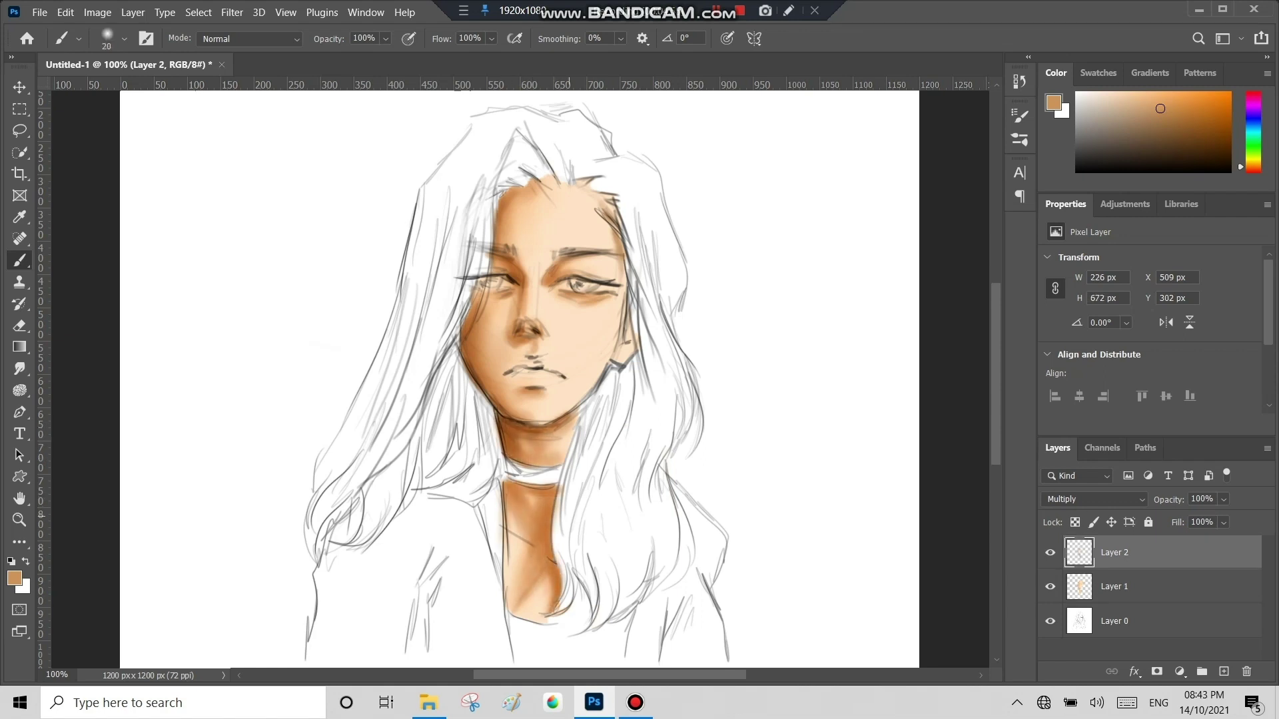
{"action": "key", "text": "ctrl+shift+alt+n"}
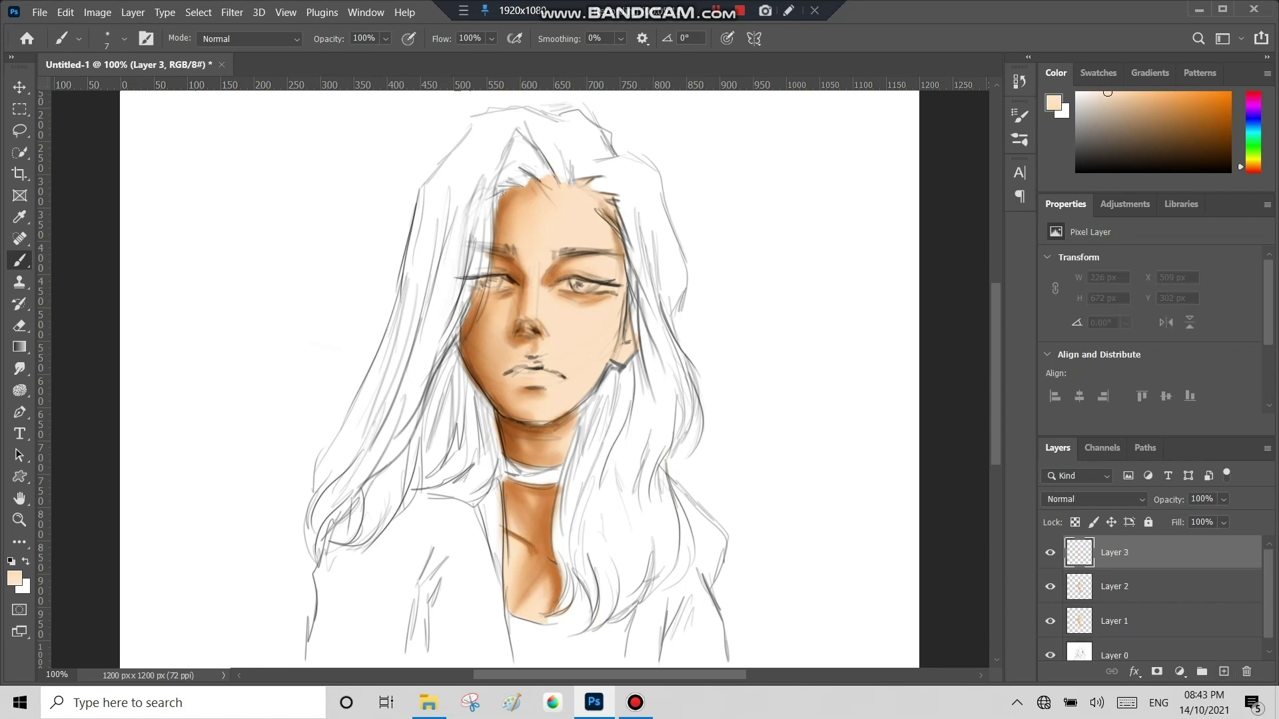
- Paint a yellow highlight on the right cheek on Layer 3
{"action": "left_click", "coordinate": [1148, 92]}
{"action": "key", "text": "bracketright"}
{"action": "key", "text": "bracketright"}
{"action": "key", "text": "bracketright"}
{"action": "left_click_drag", "start_coordinate": [610, 316], "coordinate": [596, 349]}
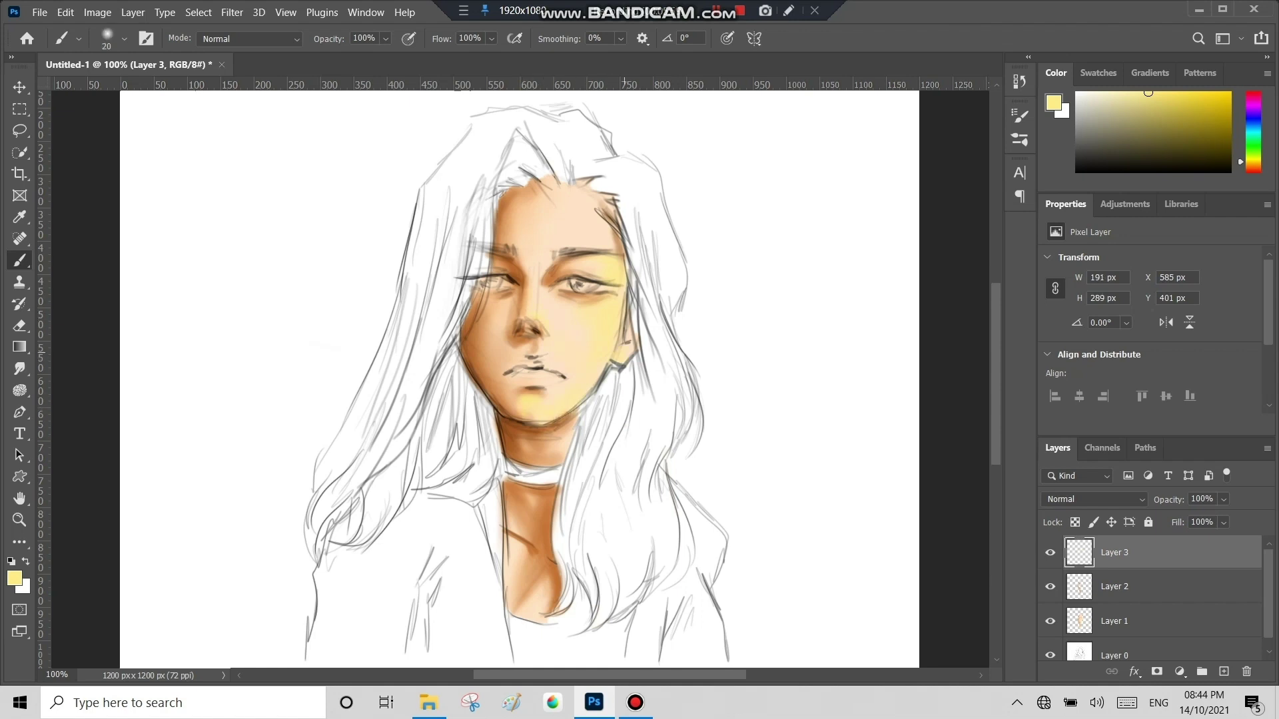
{"action": "left_click", "coordinate": [1093, 499]}
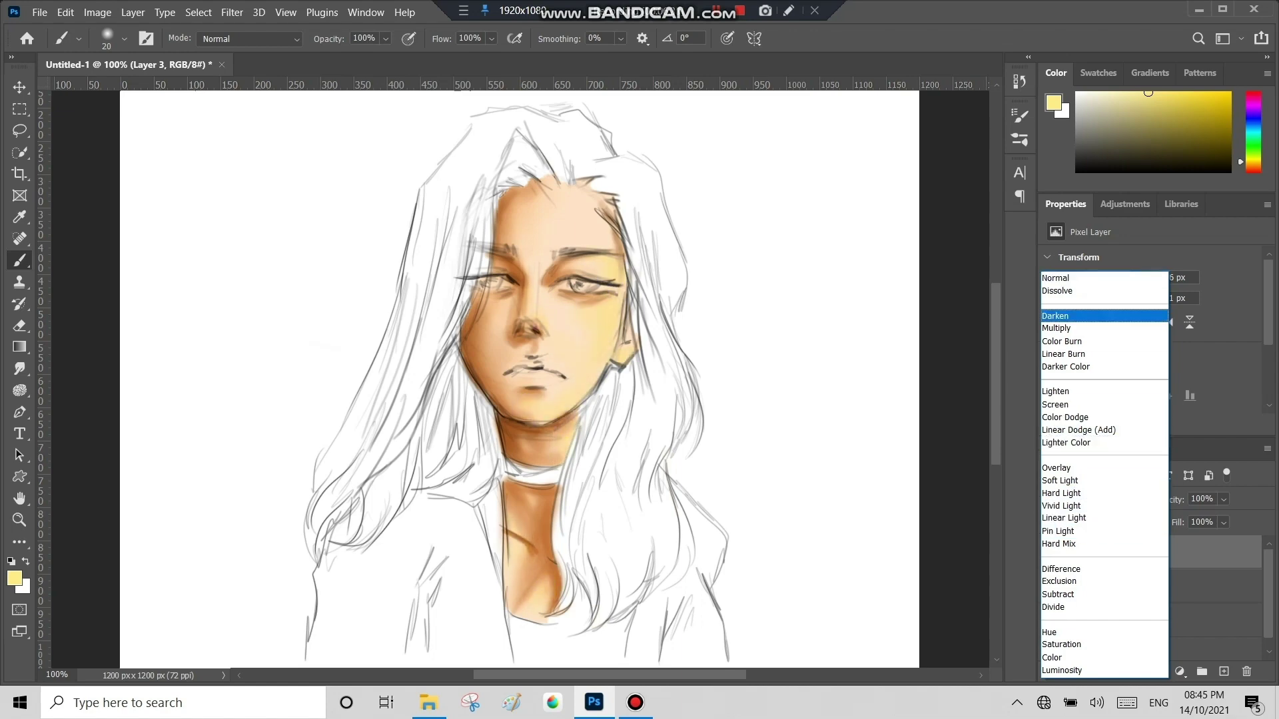
{"action": "key", "text": "Escape"}
{"action": "left_click", "coordinate": [98, 12]}
- Shift the highlight's hue to -8 with Image > Hue/Saturation
{"action": "left_click", "coordinate": [120, 49]}
{"action": "left_click", "coordinate": [307, 117]}
{"action": "type", "text": "34"}
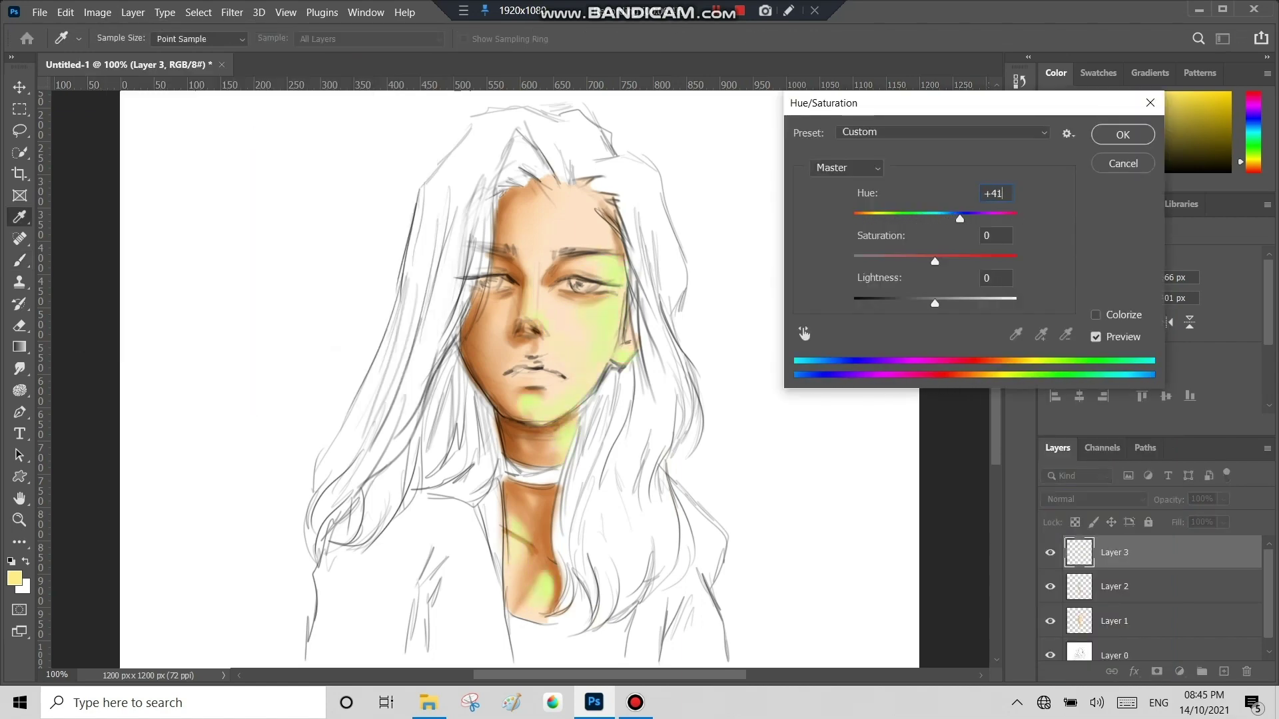
{"action": "key", "text": "BackSpace"}
{"action": "key", "text": "BackSpace"}
{"action": "key", "text": "BackSpace"}
{"action": "type", "text": "-8"}
{"action": "key", "text": "Return"}
- Set Layer 3 to Screen beneath Layer 2 and brighten the left cheek and near the right eye
{"action": "key", "text": "b"}
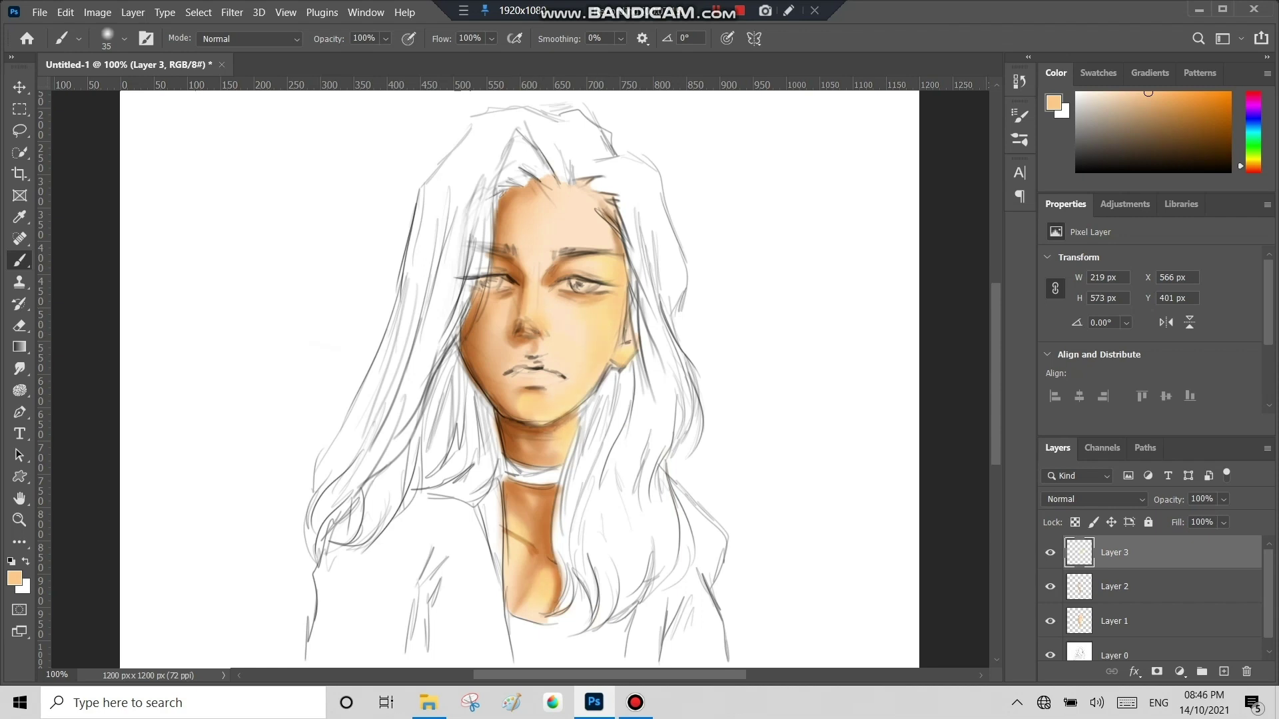
{"action": "key", "text": "alt+bracketleft"}
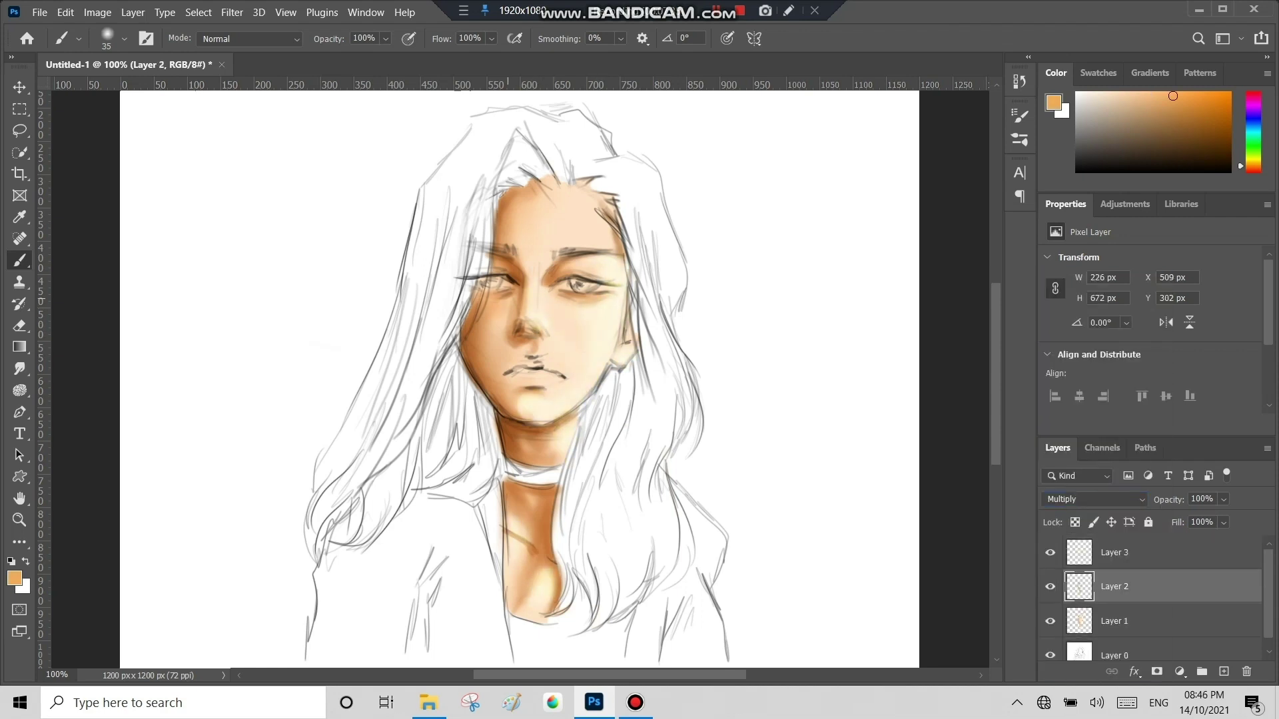
{"action": "key", "text": "alt+bracketright"}
{"action": "key", "text": "ctrl+bracketleft"}
{"action": "left_click_drag", "start_coordinate": [506, 333], "coordinate": [474, 377]}
{"action": "left_click", "coordinate": [568, 308]}
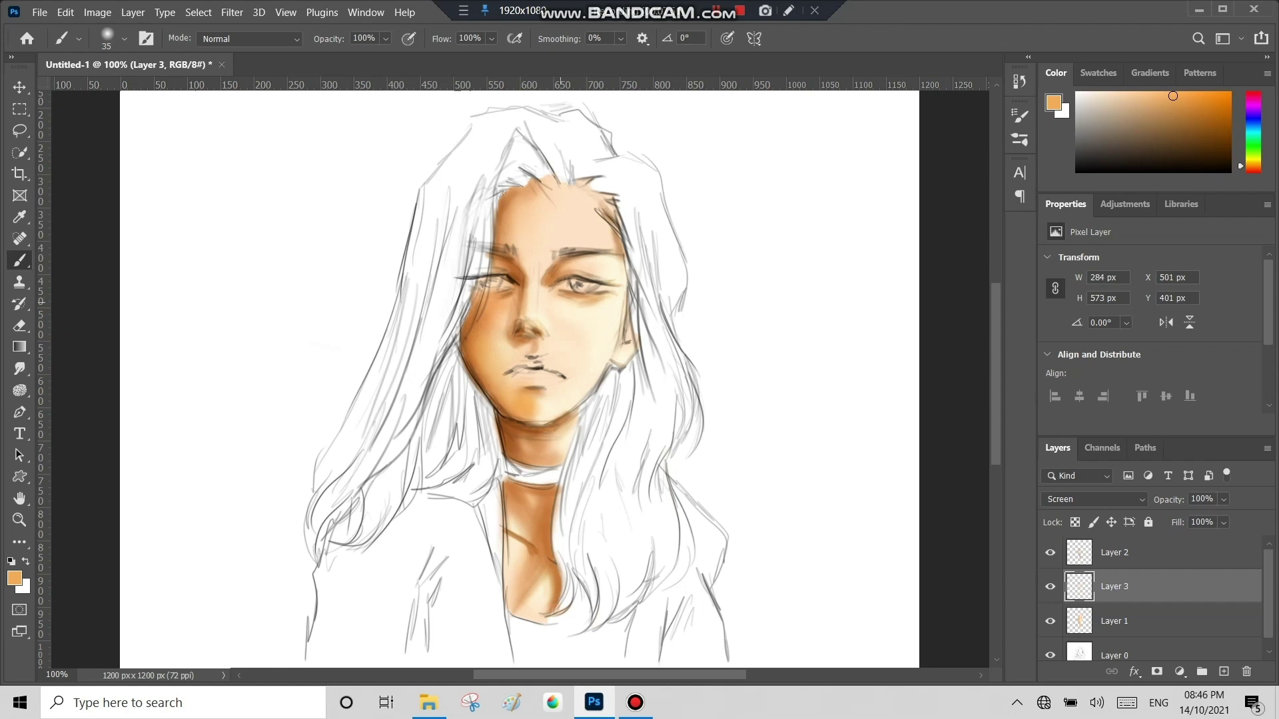
- Deepen the shadows on the left neck and right side of the face on Layer 2
{"action": "key", "text": "alt+bracketright"}
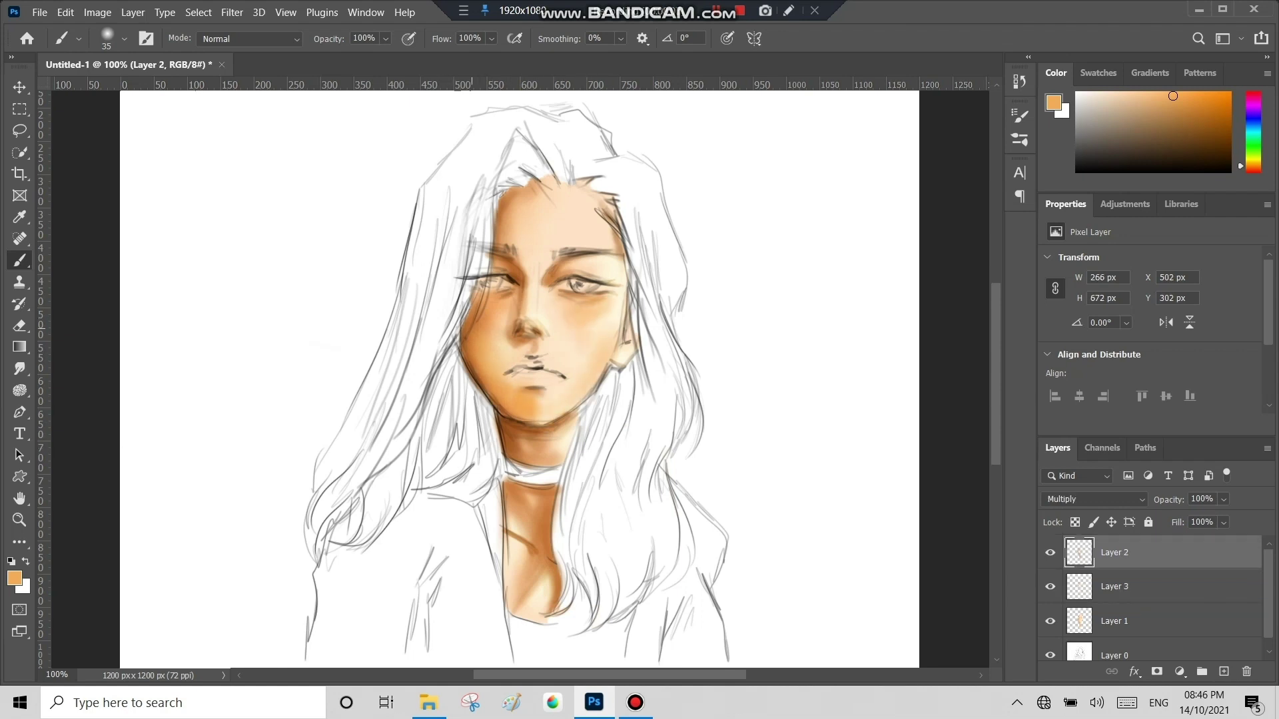
{"action": "left_click_drag", "start_coordinate": [518, 512], "coordinate": [510, 562]}
{"action": "key", "text": "bracketleft"}
{"action": "left_click_drag", "start_coordinate": [616, 236], "coordinate": [610, 287]}
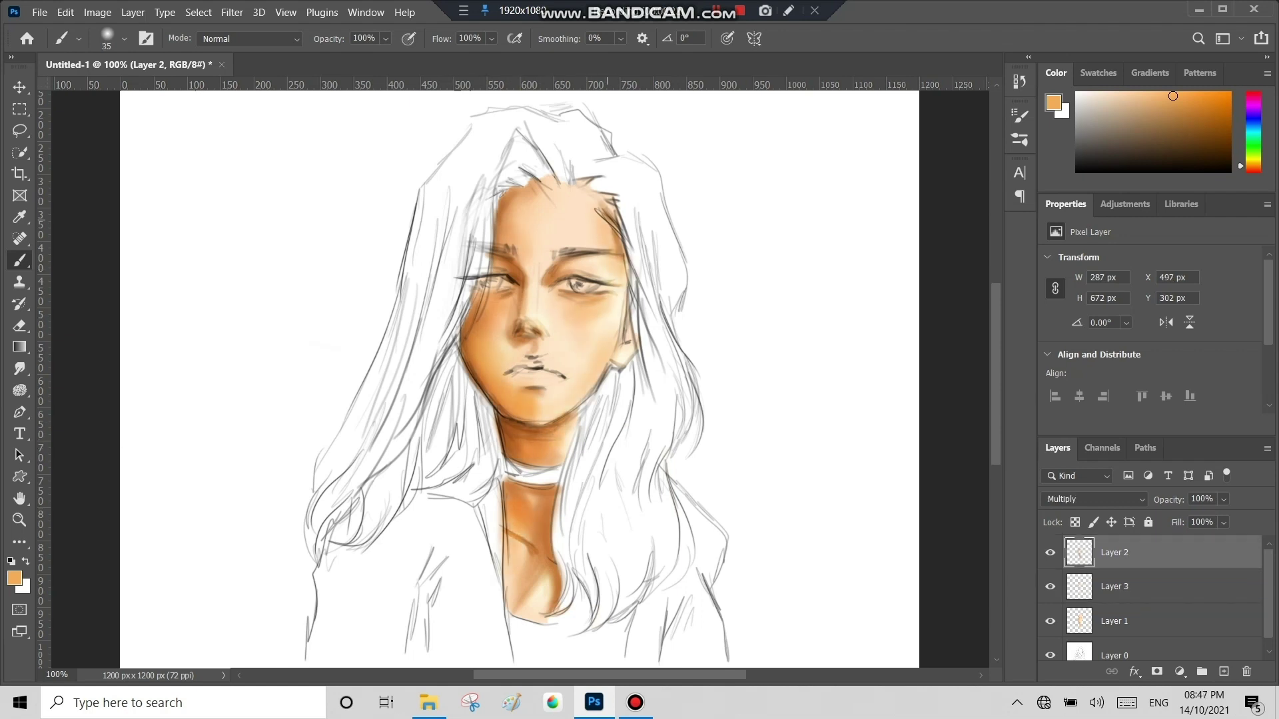
- Create Multiply Layer 4 and paint dark strokes over both sides of the hair
{"action": "left_click", "coordinate": [1223, 671]}
{"action": "left_click", "coordinate": [1092, 499]}
{"action": "left_click", "coordinate": [1066, 340]}
{"action": "mouse_move", "coordinate": [626, 193]}
{"action": "left_mouse_down"}
{"action": "mouse_move", "coordinate": [650, 280]}
{"action": "mouse_move", "coordinate": [659, 475]}
{"action": "mouse_move", "coordinate": [599, 626]}
{"action": "left_mouse_up"}
{"action": "left_click_drag", "start_coordinate": [666, 453], "coordinate": [676, 573]}
{"action": "left_click_drag", "start_coordinate": [630, 170], "coordinate": [676, 313]}
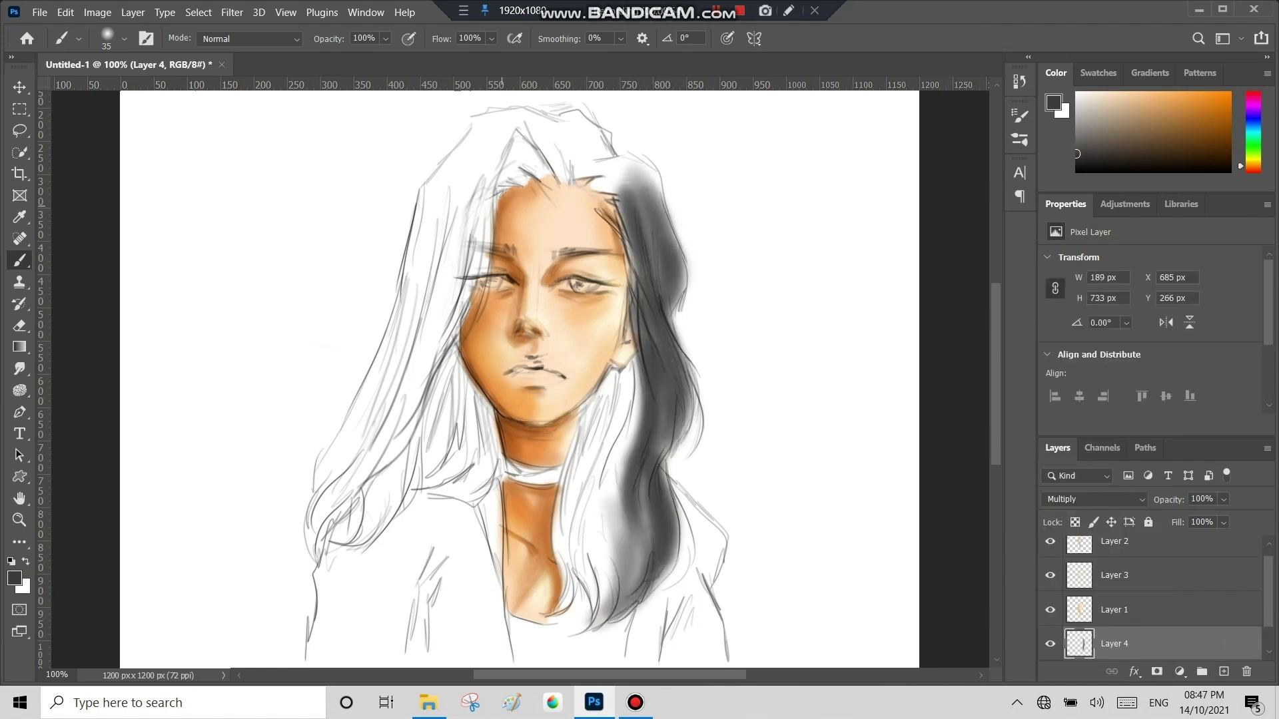
{"action": "left_click_drag", "start_coordinate": [466, 173], "coordinate": [320, 520]}
{"action": "left_click_drag", "start_coordinate": [459, 200], "coordinate": [416, 369]}
- Darken the top of the head, the upper-left hair and the hair edge beside the face
{"action": "left_click_drag", "start_coordinate": [430, 243], "coordinate": [373, 426]}
{"action": "mouse_move", "coordinate": [556, 140]}
{"action": "left_mouse_down"}
{"action": "mouse_move", "coordinate": [500, 192]}
{"action": "mouse_move", "coordinate": [473, 259]}
{"action": "mouse_move", "coordinate": [626, 250]}
{"action": "mouse_move", "coordinate": [532, 113]}
{"action": "mouse_move", "coordinate": [453, 226]}
{"action": "left_mouse_up"}
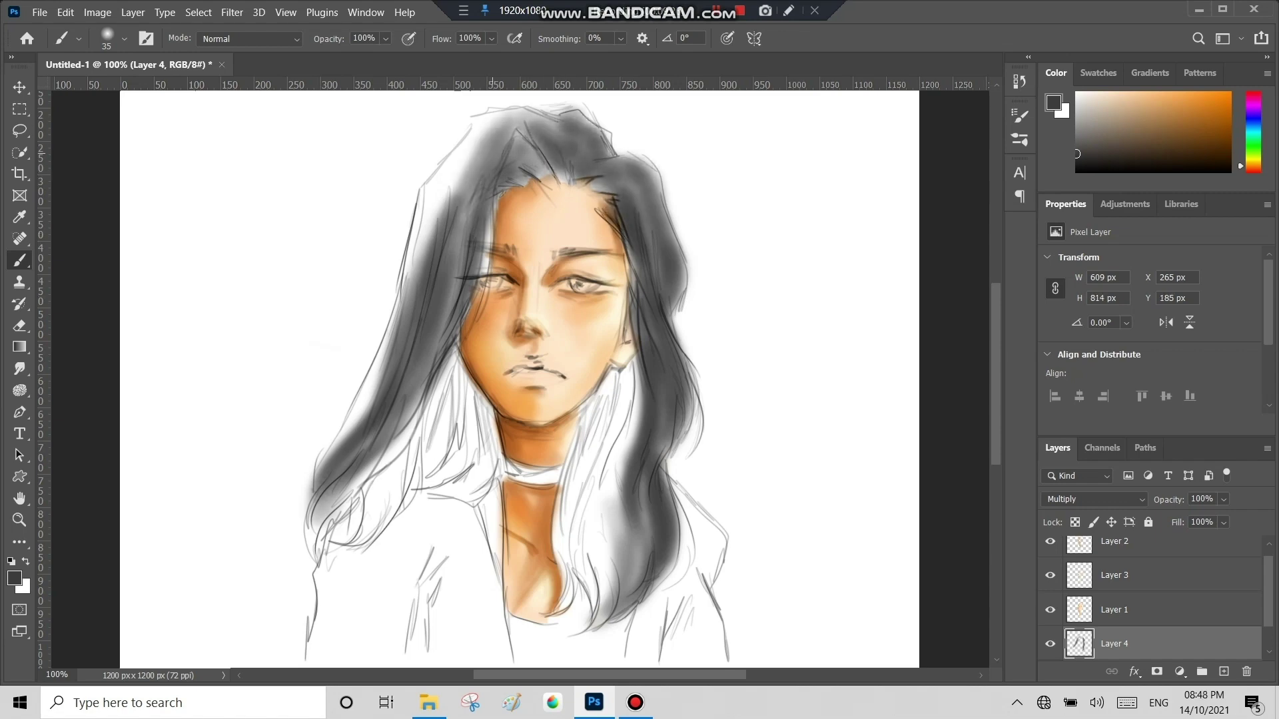
{"action": "left_click_drag", "start_coordinate": [519, 106], "coordinate": [406, 293]}
{"action": "left_click_drag", "start_coordinate": [473, 166], "coordinate": [397, 313]}
{"action": "key", "text": "bracketleft"}
{"action": "key", "text": "bracketleft"}
{"action": "key", "text": "bracketleft"}
- Paint fine dark strands along the right and left hair and the upper hair
{"action": "key", "text": "bracketleft"}
{"action": "key", "text": "bracketleft"}
{"action": "left_click_drag", "start_coordinate": [491, 210], "coordinate": [486, 299]}
{"action": "left_click_drag", "start_coordinate": [492, 206], "coordinate": [459, 323]}
{"action": "key", "text": "bracketright"}
{"action": "key", "text": "bracketright"}
{"action": "key", "text": "bracketright"}
{"action": "mouse_move", "coordinate": [426, 363]}
{"action": "left_mouse_down"}
{"action": "mouse_move", "coordinate": [320, 513]}
{"action": "mouse_move", "coordinate": [306, 556]}
{"action": "left_mouse_up"}
{"action": "left_click_drag", "start_coordinate": [623, 199], "coordinate": [620, 359]}
{"action": "key", "text": "bracketleft"}
{"action": "key", "text": "bracketleft"}
{"action": "key", "text": "bracketleft"}
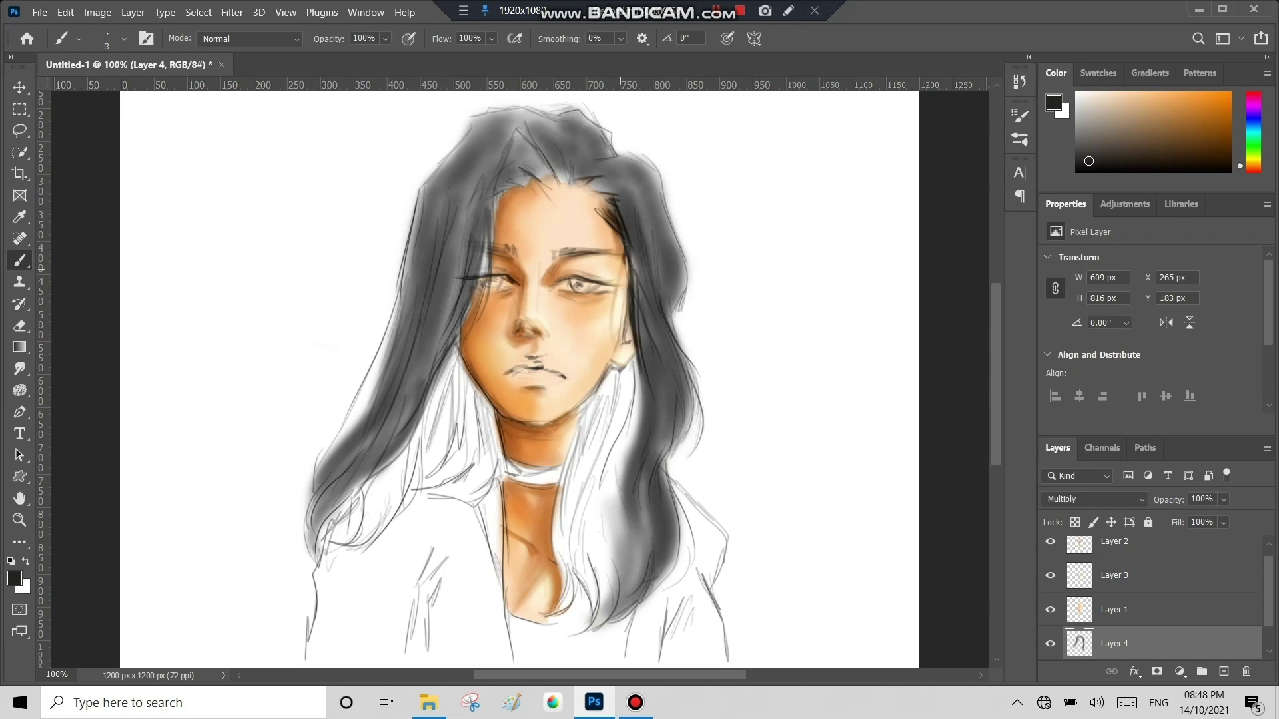
{"action": "key", "text": "ctrl+shift+bracketright"}
{"action": "key", "text": "bracketright"}
{"action": "left_click_drag", "start_coordinate": [629, 267], "coordinate": [644, 553]}
{"action": "left_click_drag", "start_coordinate": [649, 343], "coordinate": [659, 533]}
{"action": "mouse_move", "coordinate": [649, 227]}
{"action": "left_mouse_down"}
{"action": "mouse_move", "coordinate": [679, 447]}
{"action": "mouse_move", "coordinate": [666, 320]}
{"action": "left_mouse_up"}
{"action": "mouse_move", "coordinate": [619, 190]}
{"action": "left_mouse_down"}
{"action": "mouse_move", "coordinate": [533, 153]}
{"action": "mouse_move", "coordinate": [492, 273]}
{"action": "left_mouse_up"}
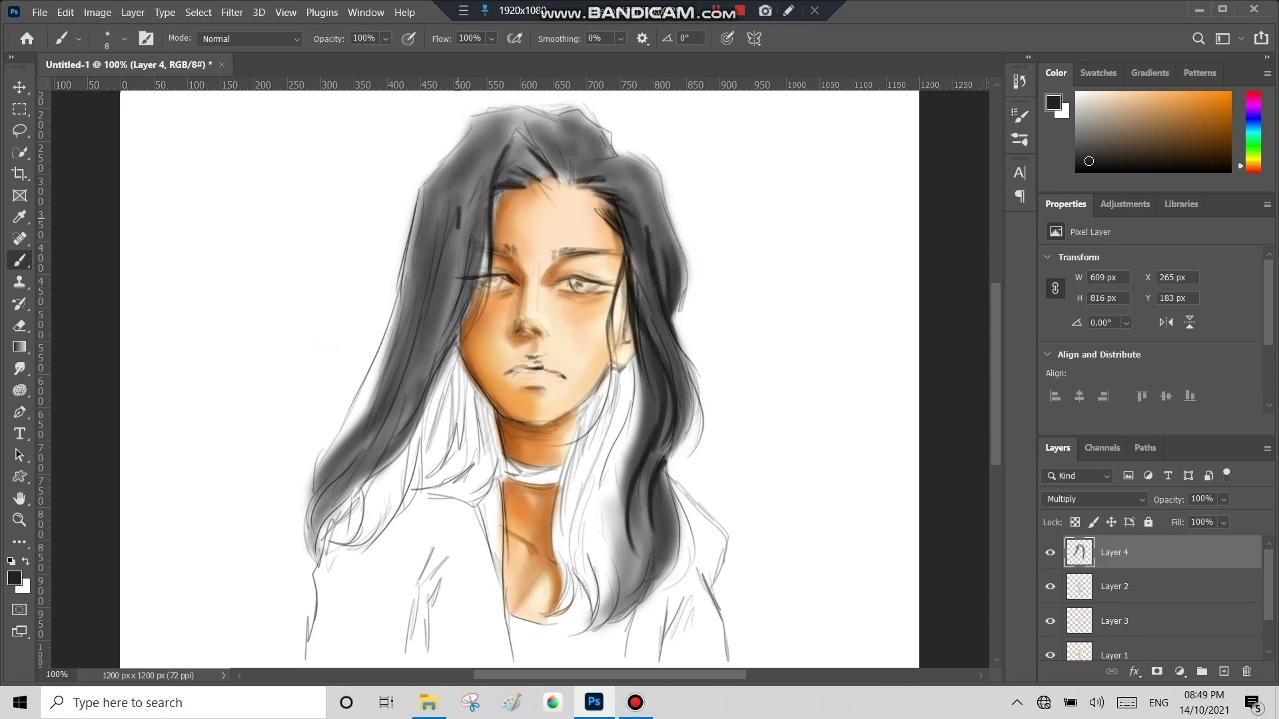
{"action": "left_click_drag", "start_coordinate": [459, 210], "coordinate": [323, 499]}
{"action": "left_click_drag", "start_coordinate": [477, 233], "coordinate": [443, 376]}
{"action": "left_click_drag", "start_coordinate": [410, 433], "coordinate": [330, 493]}
{"action": "left_click_drag", "start_coordinate": [483, 186], "coordinate": [471, 309]}
- Darken the hair around the crown, along the top of the head and the left strands
{"action": "key", "text": "bracketright"}
{"action": "key", "text": "bracketright"}
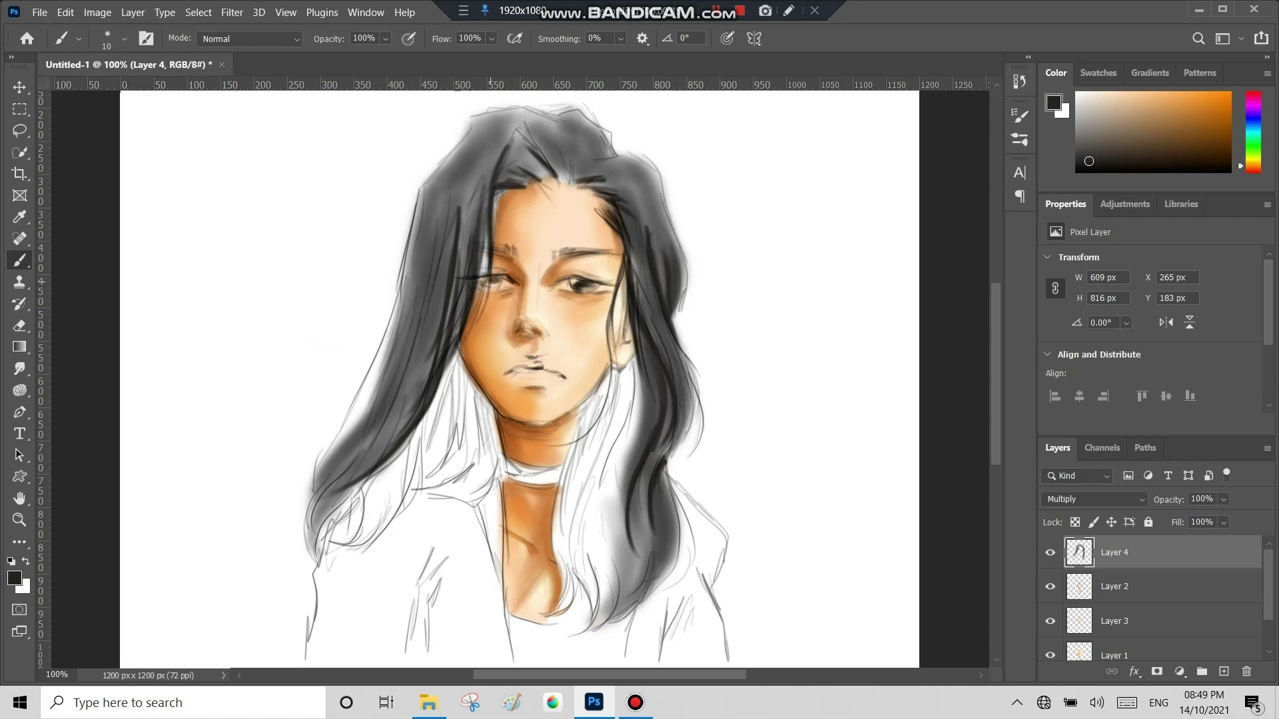
{"action": "mouse_move", "coordinate": [556, 141]}
{"action": "left_mouse_down"}
{"action": "mouse_move", "coordinate": [513, 185]}
{"action": "mouse_move", "coordinate": [551, 188]}
{"action": "left_mouse_up"}
{"action": "key", "text": "bracketleft"}
{"action": "key", "text": "bracketleft"}
{"action": "left_click_drag", "start_coordinate": [597, 127], "coordinate": [553, 179]}
{"action": "left_click_drag", "start_coordinate": [616, 113], "coordinate": [576, 164]}
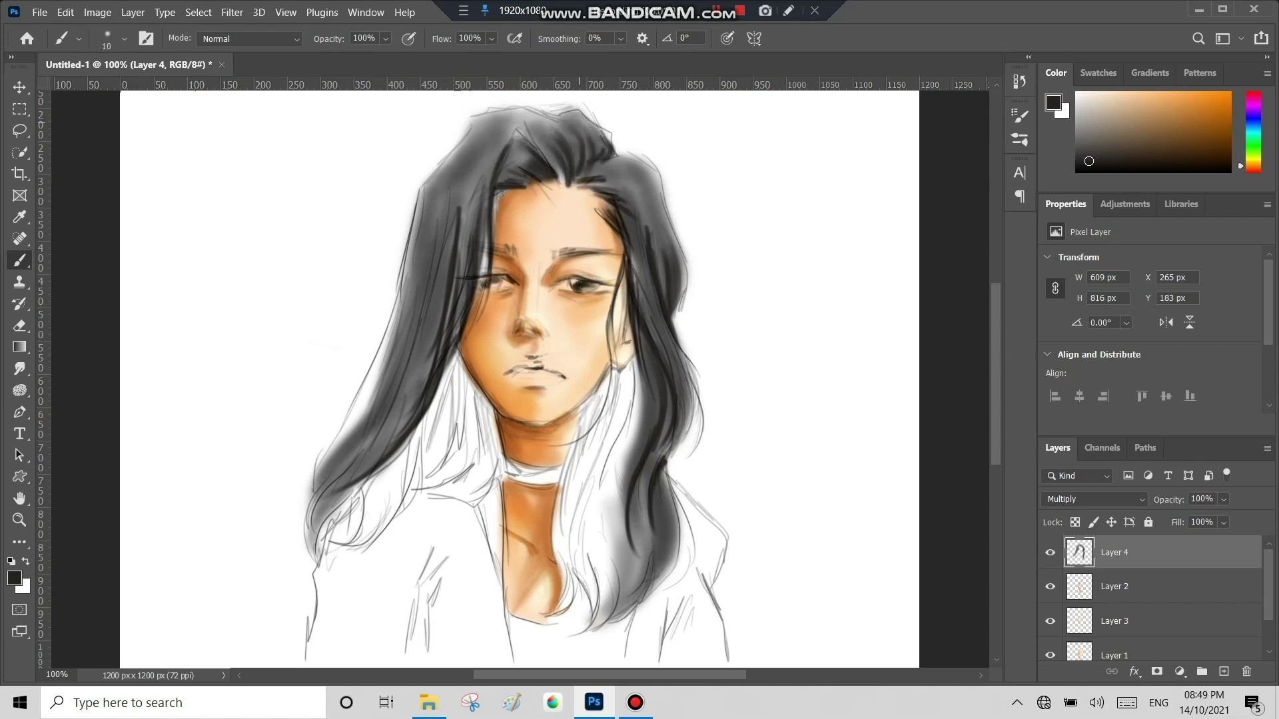
{"action": "left_click_drag", "start_coordinate": [576, 113], "coordinate": [526, 128]}
{"action": "left_click_drag", "start_coordinate": [520, 110], "coordinate": [466, 188]}
{"action": "left_click_drag", "start_coordinate": [478, 133], "coordinate": [433, 222]}
{"action": "left_click_drag", "start_coordinate": [416, 232], "coordinate": [397, 318]}
- With a broader brush, darken the left hair strands and the upper-right hair
{"action": "key", "text": "bracketright"}
{"action": "key", "text": "bracketright"}
{"action": "mouse_move", "coordinate": [483, 155]}
{"action": "left_mouse_down"}
{"action": "mouse_move", "coordinate": [423, 263]}
{"action": "mouse_move", "coordinate": [387, 421]}
{"action": "left_mouse_up"}
{"action": "left_click_drag", "start_coordinate": [440, 266], "coordinate": [369, 419]}
{"action": "left_click_drag", "start_coordinate": [420, 360], "coordinate": [306, 523]}
{"action": "mouse_move", "coordinate": [629, 173]}
{"action": "left_mouse_down"}
{"action": "mouse_move", "coordinate": [580, 199]}
{"action": "mouse_move", "coordinate": [596, 220]}
{"action": "left_mouse_up"}
{"action": "left_click_drag", "start_coordinate": [566, 141], "coordinate": [538, 189]}
{"action": "left_click_drag", "start_coordinate": [547, 103], "coordinate": [498, 130]}
{"action": "left_click_drag", "start_coordinate": [599, 138], "coordinate": [567, 172]}
{"action": "left_click_drag", "start_coordinate": [511, 108], "coordinate": [443, 172]}
{"action": "left_click_drag", "start_coordinate": [549, 118], "coordinate": [488, 164]}
- Darken the right-side hair strands from top to bottom and add empty Layer 5
{"action": "left_click_drag", "start_coordinate": [623, 153], "coordinate": [669, 253]}
{"action": "mouse_move", "coordinate": [639, 187]}
{"action": "left_mouse_down"}
{"action": "mouse_move", "coordinate": [663, 290]}
{"action": "mouse_move", "coordinate": [672, 446]}
{"action": "left_mouse_up"}
{"action": "left_click_drag", "start_coordinate": [679, 386], "coordinate": [639, 599]}
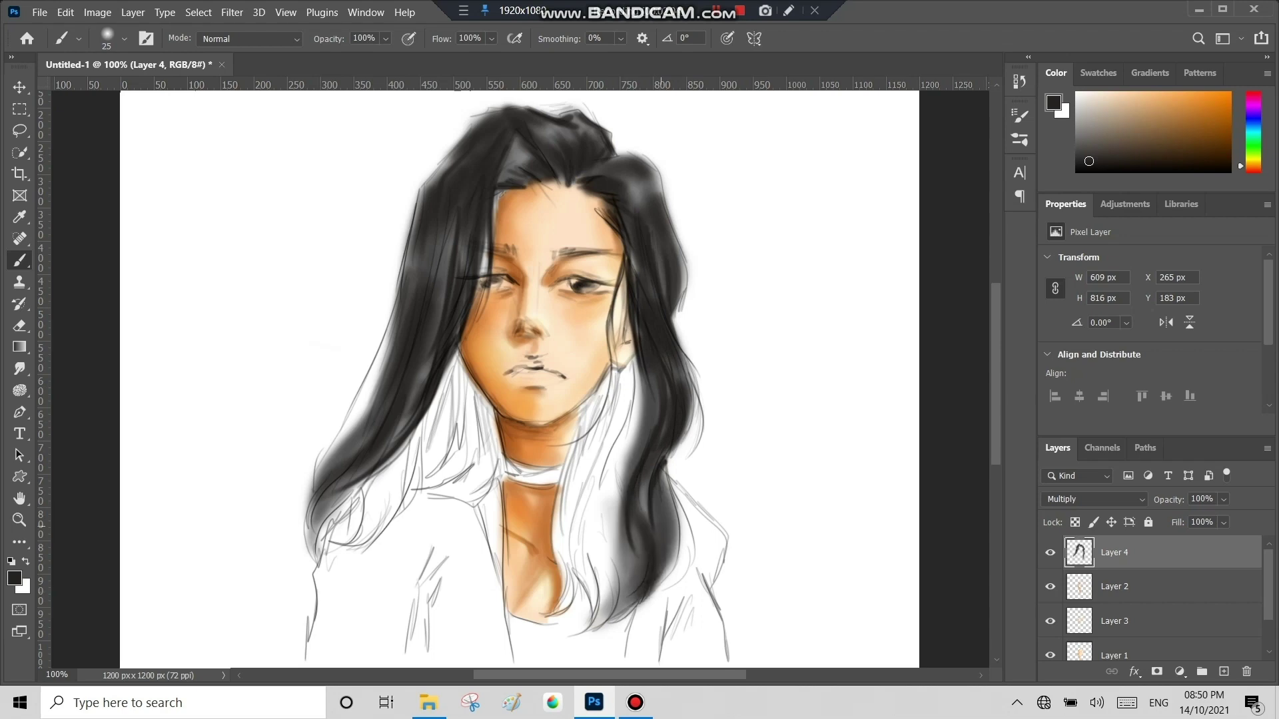
{"action": "left_click_drag", "start_coordinate": [676, 523], "coordinate": [622, 606]}
{"action": "left_click_drag", "start_coordinate": [640, 417], "coordinate": [620, 617]}
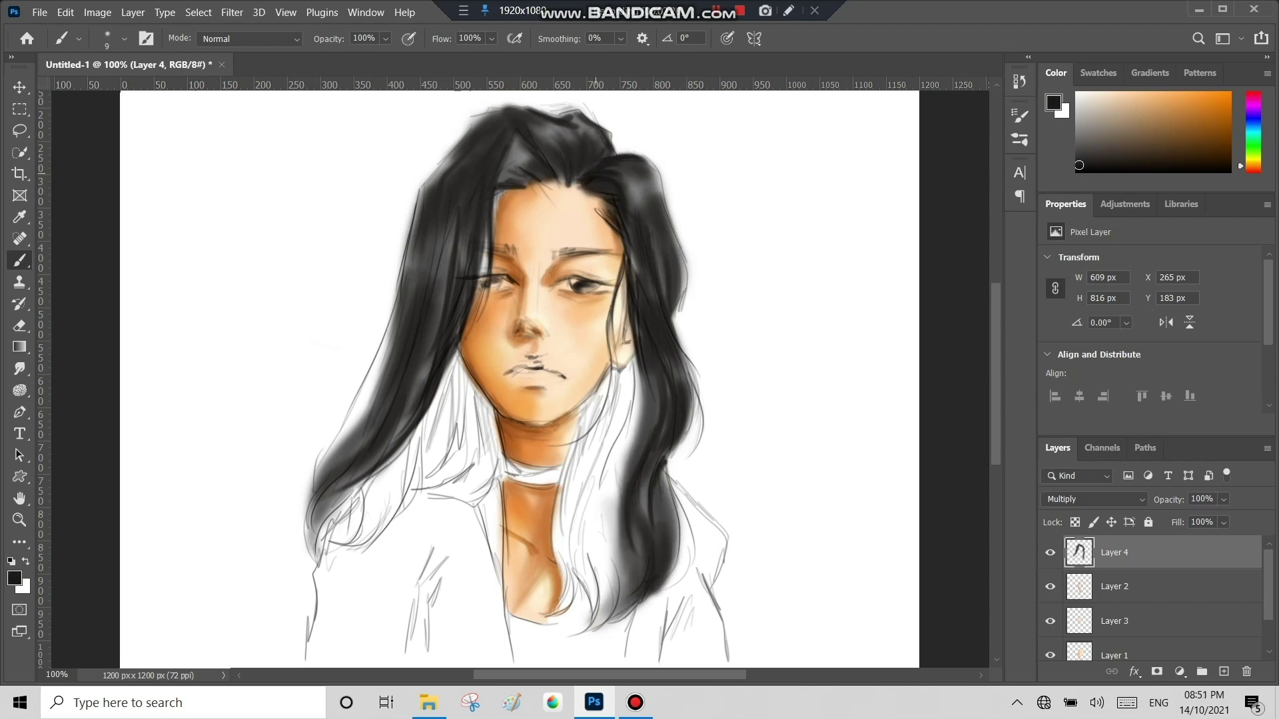
{"action": "left_click_drag", "start_coordinate": [643, 195], "coordinate": [674, 318]}
{"action": "left_click_drag", "start_coordinate": [683, 257], "coordinate": [656, 433]}
{"action": "key", "text": "ctrl+shift+alt+n"}
- Paint dark strands into the right hair, top of head and along the left hairline
{"action": "left_click_drag", "start_coordinate": [599, 159], "coordinate": [666, 359]}
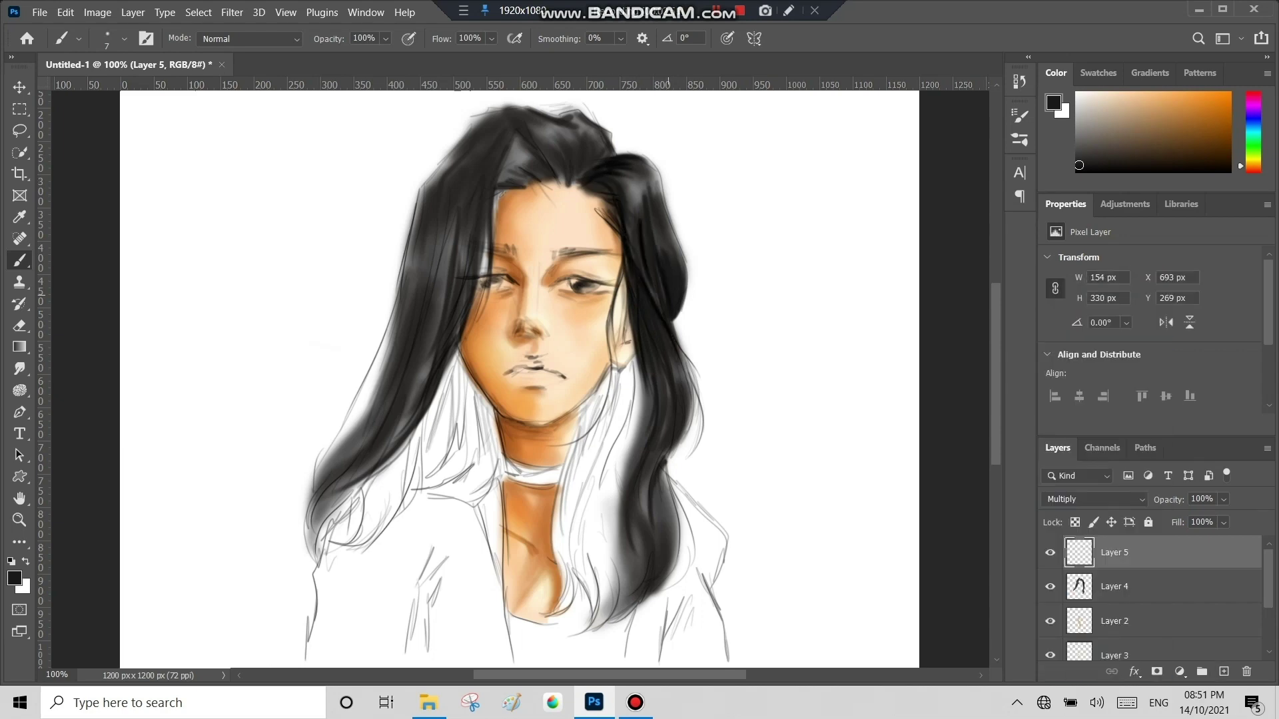
{"action": "left_click_drag", "start_coordinate": [526, 139], "coordinate": [577, 190]}
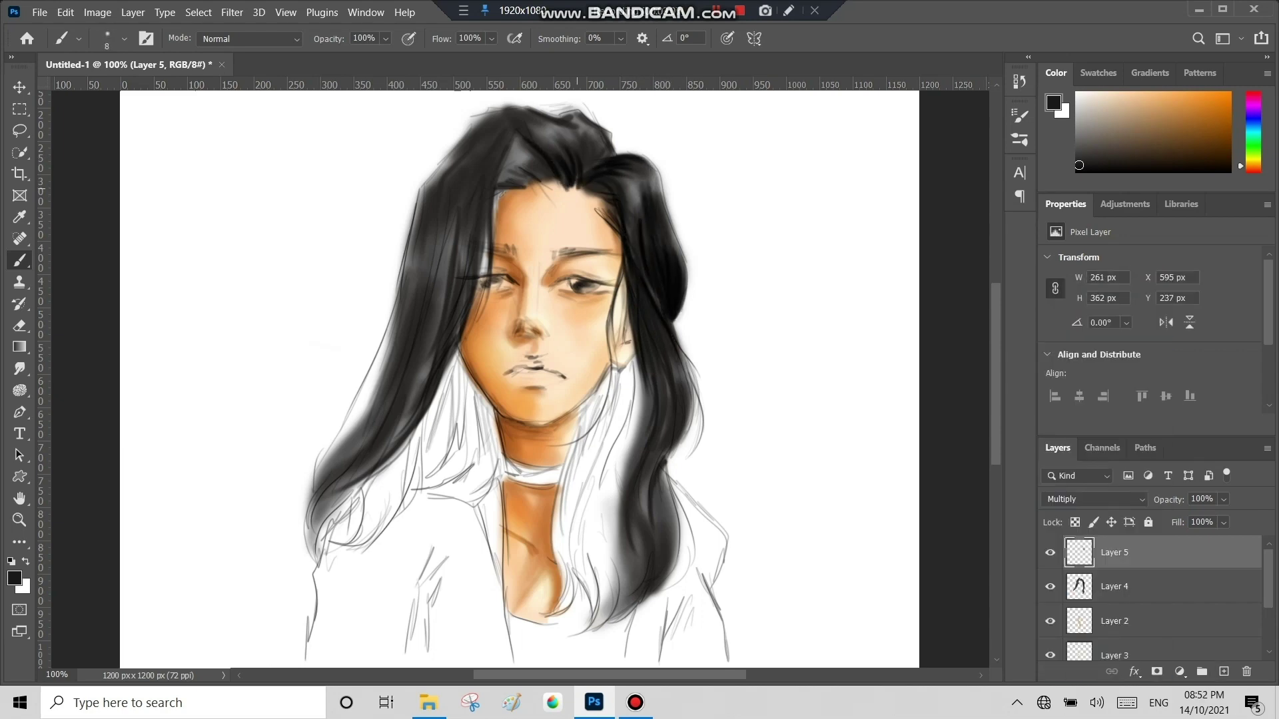
{"action": "key", "text": "bracketleft"}
{"action": "left_click_drag", "start_coordinate": [526, 127], "coordinate": [476, 320]}
{"action": "mouse_move", "coordinate": [486, 226]}
{"action": "left_mouse_down"}
{"action": "mouse_move", "coordinate": [443, 373]}
{"action": "mouse_move", "coordinate": [477, 293]}
{"action": "left_mouse_up"}
{"action": "left_click_drag", "start_coordinate": [453, 319], "coordinate": [360, 476]}
{"action": "key", "text": "bracketleft"}
{"action": "left_click_drag", "start_coordinate": [488, 166], "coordinate": [459, 300]}
{"action": "mouse_move", "coordinate": [467, 164]}
{"action": "left_mouse_down"}
{"action": "mouse_move", "coordinate": [423, 336]}
{"action": "mouse_move", "coordinate": [443, 249]}
{"action": "mouse_move", "coordinate": [416, 257]}
{"action": "left_mouse_up"}
{"action": "key", "text": "bracketright"}
{"action": "key", "text": "bracketright"}
{"action": "key", "text": "bracketright"}
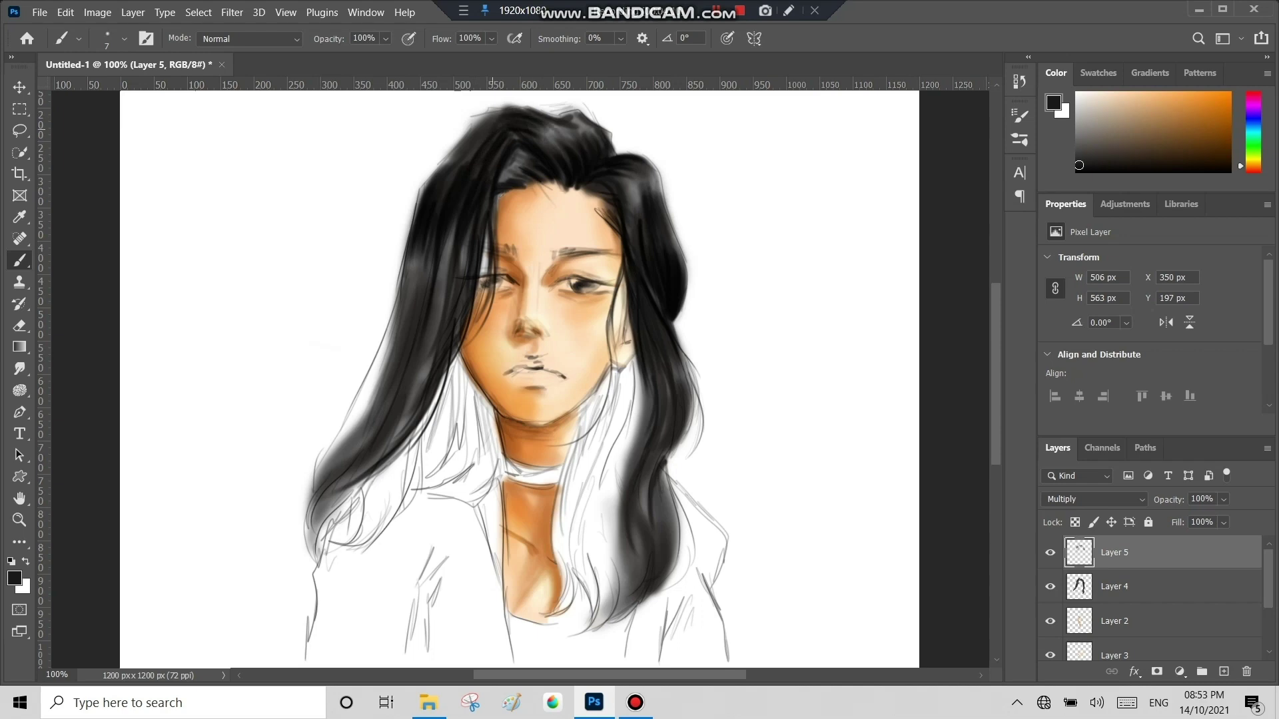
- Add dark strands across the crown and down the left side of the hair
{"action": "left_click_drag", "start_coordinate": [503, 113], "coordinate": [437, 177]}
{"action": "left_click_drag", "start_coordinate": [486, 133], "coordinate": [443, 193]}
{"action": "left_click_drag", "start_coordinate": [580, 109], "coordinate": [513, 132]}
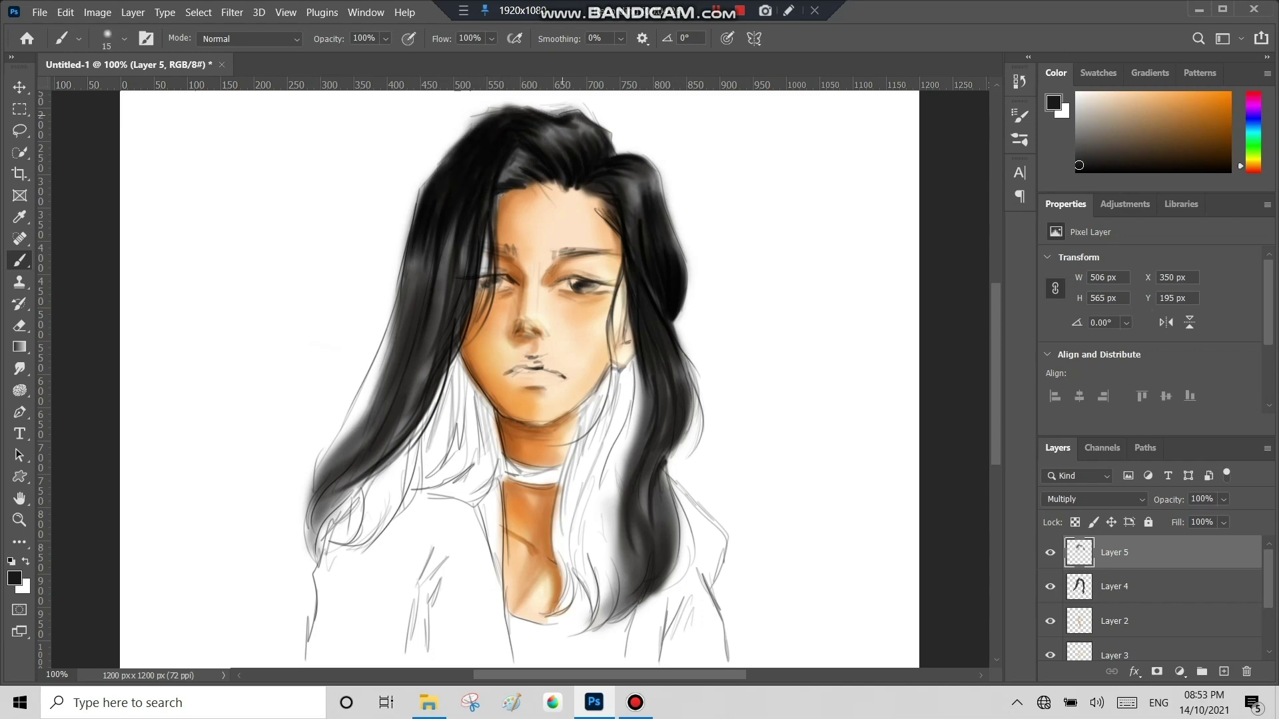
{"action": "left_click_drag", "start_coordinate": [422, 294], "coordinate": [316, 572]}
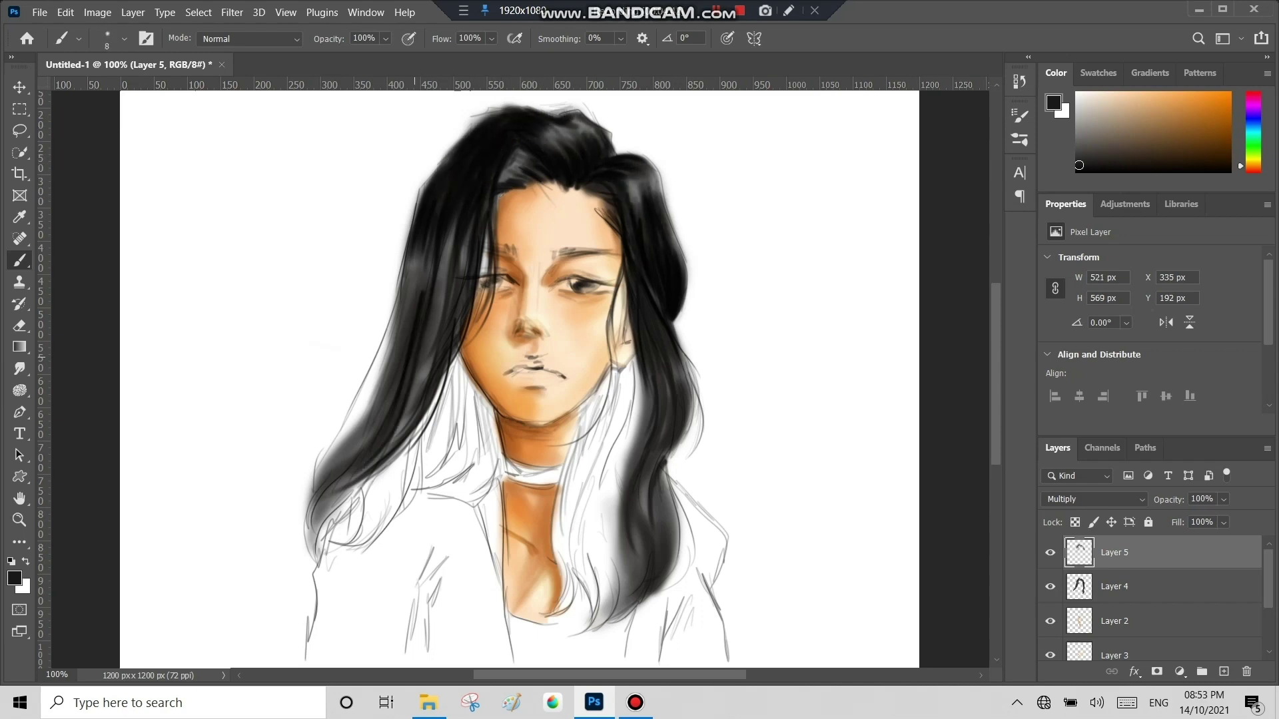
{"action": "left_click_drag", "start_coordinate": [360, 476], "coordinate": [319, 570]}
{"action": "key", "text": "bracketright"}
{"action": "key", "text": "bracketright"}
{"action": "key", "text": "bracketright"}
{"action": "left_click_drag", "start_coordinate": [439, 297], "coordinate": [393, 442]}
{"action": "left_click_drag", "start_coordinate": [459, 276], "coordinate": [416, 433]}
- Paint more fine black strands down the left hair with a slightly smaller brush
{"action": "right_click", "coordinate": [416, 252]}
{"action": "key", "text": "Escape"}
{"action": "left_click_drag", "start_coordinate": [409, 289], "coordinate": [369, 416]}
{"action": "left_click_drag", "start_coordinate": [396, 326], "coordinate": [310, 530]}
{"action": "left_click_drag", "start_coordinate": [417, 257], "coordinate": [339, 477]}
{"action": "left_click_drag", "start_coordinate": [426, 247], "coordinate": [418, 343]}
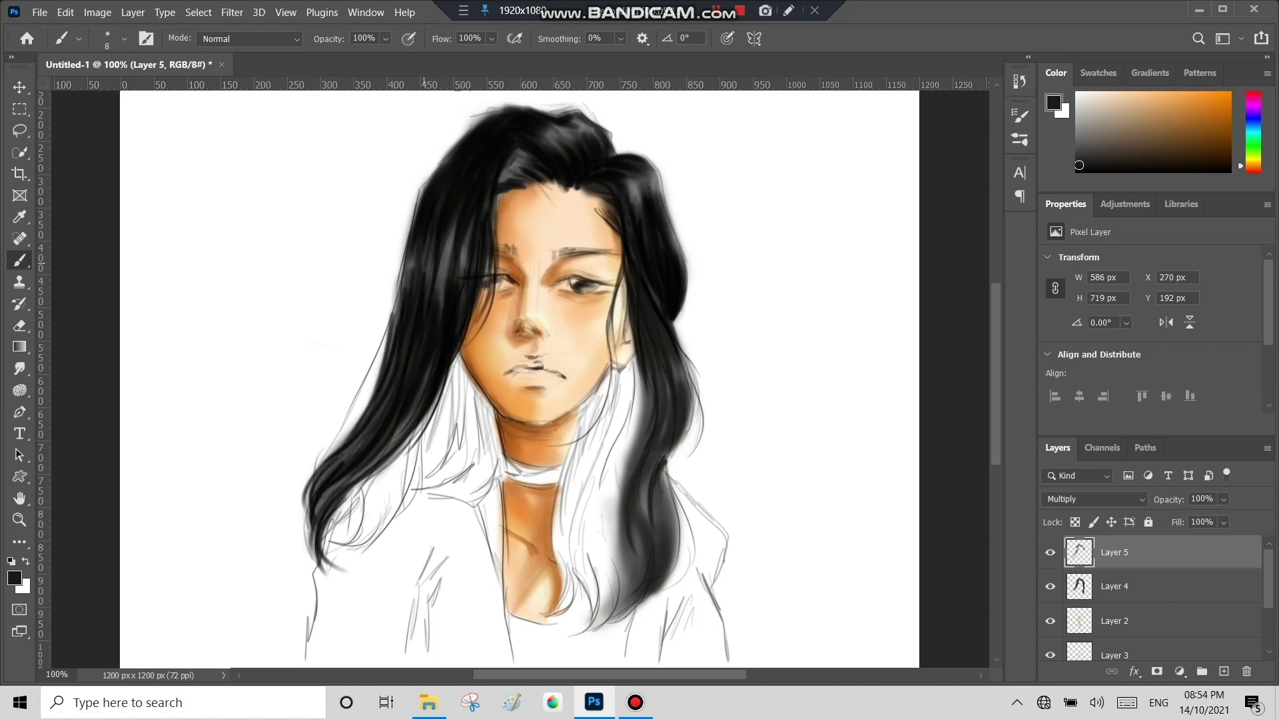
- Add a new layer and pick a pink colour for the hair
{"action": "left_click", "coordinate": [1253, 101]}
{"action": "left_click", "coordinate": [1177, 92]}
{"action": "left_click", "coordinate": [1092, 498]}
- Settle on bright pink and colour the right hair ends with a large brush
{"action": "left_click", "coordinate": [1224, 671]}
{"action": "key", "text": "bracketright"}
{"action": "key", "text": "bracketright"}
{"action": "key", "text": "bracketright"}
{"action": "left_click_drag", "start_coordinate": [630, 373], "coordinate": [566, 553]}
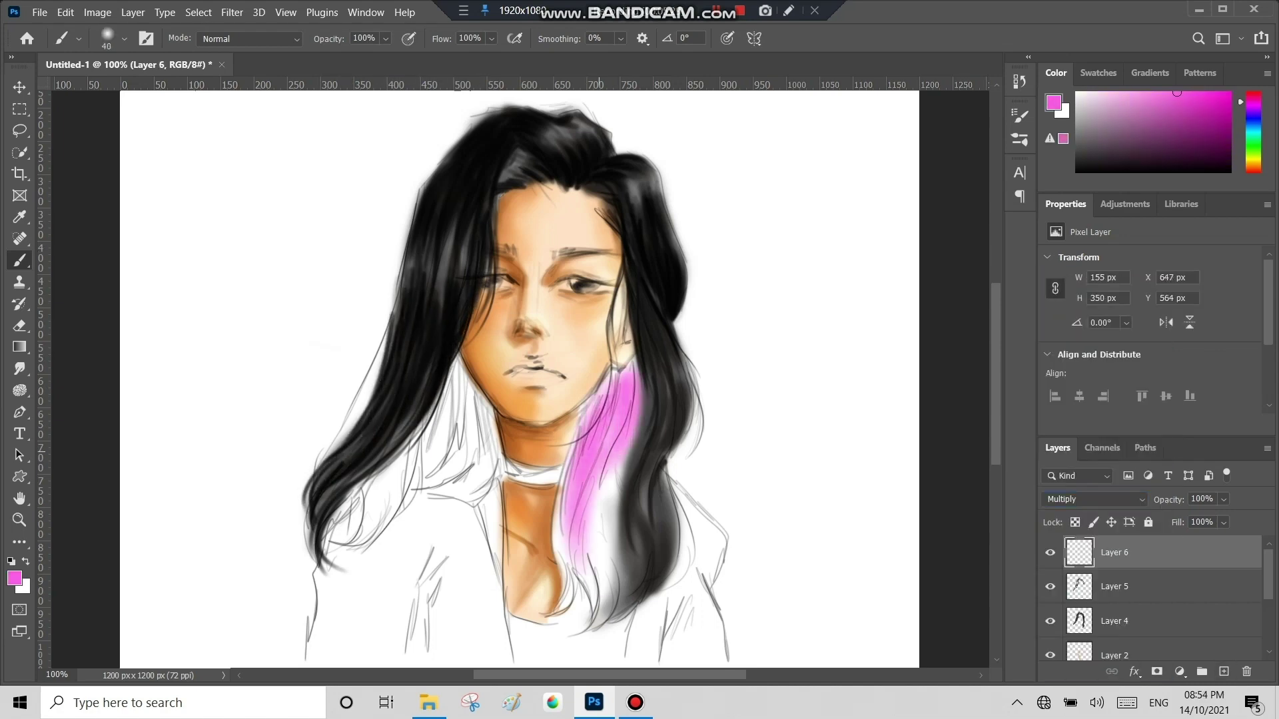
{"action": "left_click_drag", "start_coordinate": [623, 419], "coordinate": [569, 609]}
{"action": "left_click_drag", "start_coordinate": [619, 370], "coordinate": [559, 599]}
{"action": "left_click_drag", "start_coordinate": [602, 497], "coordinate": [582, 640]}
- Colour the left hair ends pink, extending it down the left hair
{"action": "key", "text": "bracketleft"}
{"action": "key", "text": "bracketleft"}
{"action": "key", "text": "bracketleft"}
{"action": "left_click_drag", "start_coordinate": [483, 363], "coordinate": [413, 493]}
{"action": "left_click_drag", "start_coordinate": [503, 406], "coordinate": [447, 503]}
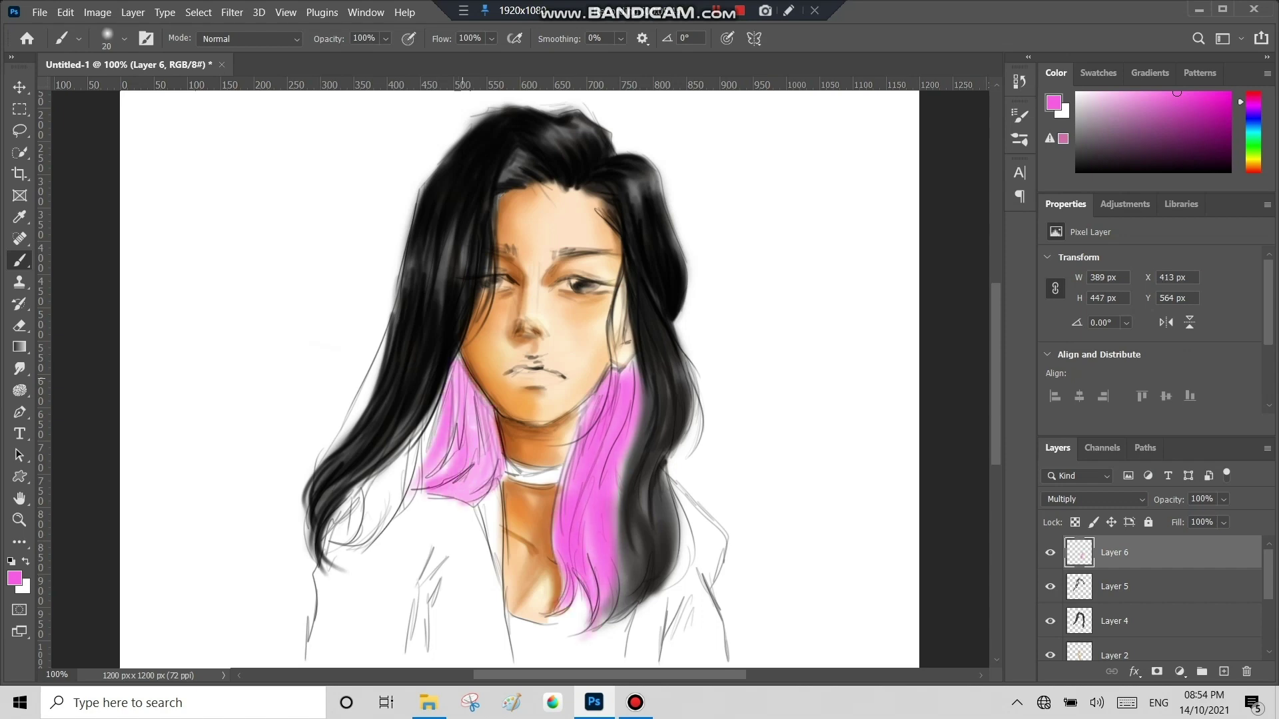
{"action": "key", "text": "bracketright"}
{"action": "key", "text": "bracketright"}
{"action": "key", "text": "bracketright"}
{"action": "left_click_drag", "start_coordinate": [426, 413], "coordinate": [359, 516]}
{"action": "left_click_drag", "start_coordinate": [400, 467], "coordinate": [339, 553]}
{"action": "left_click_drag", "start_coordinate": [419, 430], "coordinate": [359, 526]}
{"action": "mouse_move", "coordinate": [470, 363]}
{"action": "left_mouse_down"}
{"action": "mouse_move", "coordinate": [409, 496]}
{"action": "mouse_move", "coordinate": [356, 533]}
{"action": "left_mouse_up"}
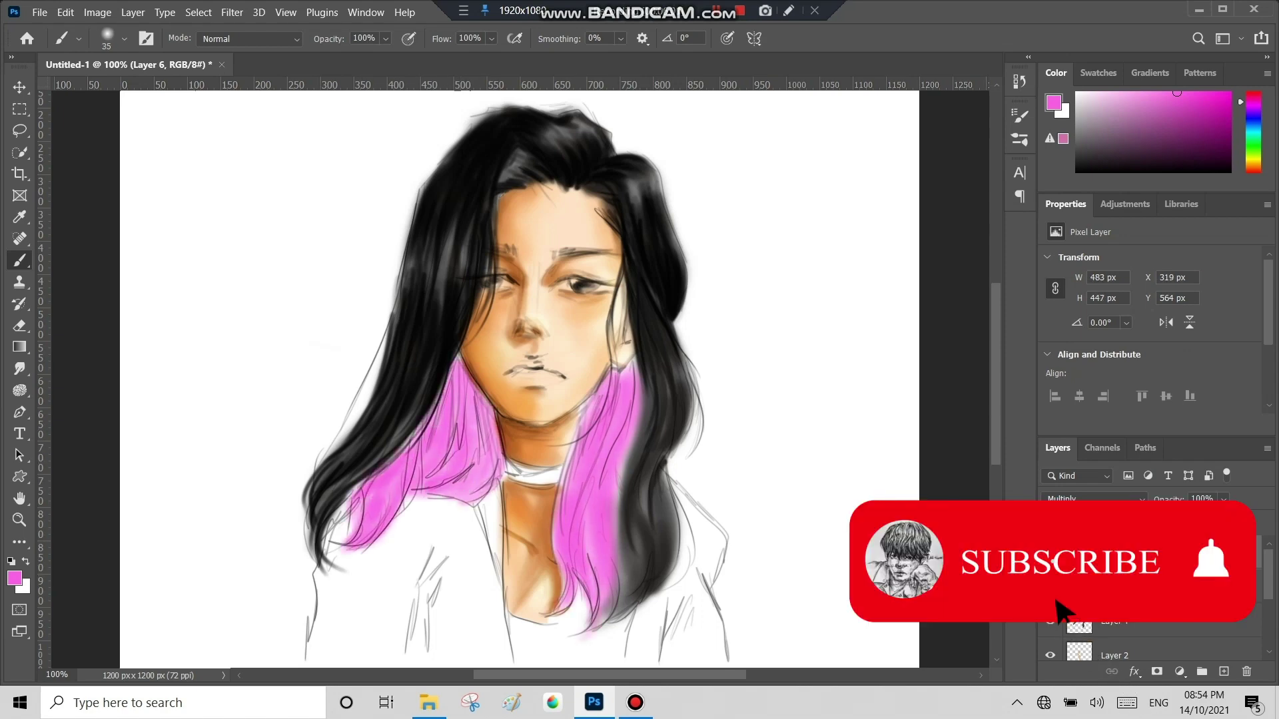
- Switch to deeper magenta and shade the right pink strands
{"action": "left_click", "coordinate": [1202, 108]}
{"action": "key", "text": "bracketleft"}
{"action": "key", "text": "bracketleft"}
{"action": "key", "text": "bracketleft"}
{"action": "mouse_move", "coordinate": [612, 376]}
{"action": "left_mouse_down"}
{"action": "mouse_move", "coordinate": [579, 439]}
{"action": "mouse_move", "coordinate": [586, 466]}
{"action": "mouse_move", "coordinate": [620, 473]}
{"action": "left_mouse_up"}
{"action": "mouse_move", "coordinate": [619, 367]}
{"action": "left_mouse_down"}
{"action": "mouse_move", "coordinate": [593, 546]}
{"action": "mouse_move", "coordinate": [621, 456]}
{"action": "mouse_move", "coordinate": [596, 443]}
{"action": "left_mouse_up"}
{"action": "mouse_move", "coordinate": [600, 403]}
{"action": "left_mouse_down"}
{"action": "mouse_move", "coordinate": [566, 488]}
{"action": "mouse_move", "coordinate": [582, 622]}
{"action": "left_mouse_up"}
{"action": "left_click_drag", "start_coordinate": [596, 461], "coordinate": [577, 558]}
{"action": "left_click_drag", "start_coordinate": [582, 481], "coordinate": [563, 606]}
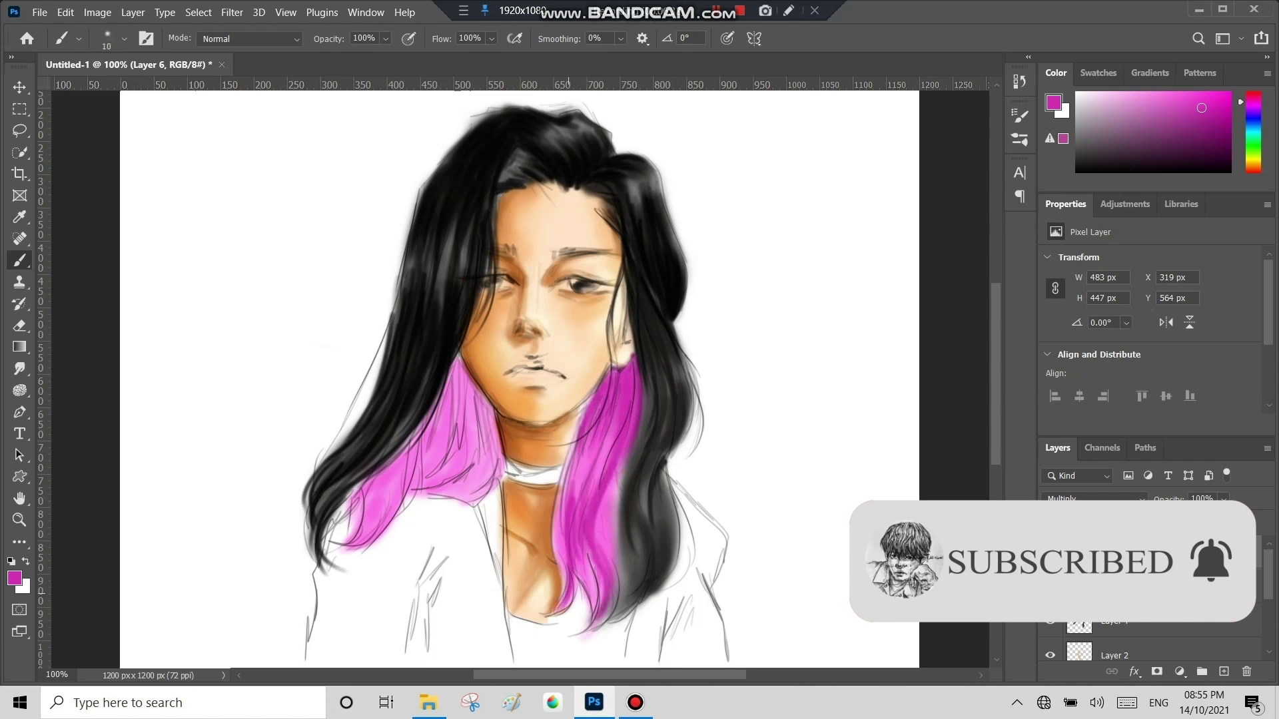
{"action": "left_click_drag", "start_coordinate": [576, 432], "coordinate": [553, 566]}
{"action": "left_click_drag", "start_coordinate": [602, 428], "coordinate": [579, 507]}
- Shade the left pink strands with deeper magenta toward the lower left
{"action": "left_click_drag", "start_coordinate": [623, 463], "coordinate": [608, 572]}
{"action": "left_click_drag", "start_coordinate": [496, 377], "coordinate": [466, 463]}
{"action": "left_click_drag", "start_coordinate": [476, 352], "coordinate": [455, 445]}
{"action": "mouse_move", "coordinate": [475, 387]}
{"action": "left_mouse_down"}
{"action": "mouse_move", "coordinate": [438, 494]}
{"action": "mouse_move", "coordinate": [403, 514]}
{"action": "left_mouse_up"}
{"action": "left_click_drag", "start_coordinate": [408, 460], "coordinate": [367, 530]}
{"action": "left_click_drag", "start_coordinate": [373, 480], "coordinate": [327, 586]}
{"action": "left_click_drag", "start_coordinate": [365, 517], "coordinate": [331, 583]}
- Add more magenta shading from the top to the lower end of the right pink strand
{"action": "key", "text": "bracketright"}
{"action": "left_click_drag", "start_coordinate": [632, 358], "coordinate": [607, 436]}
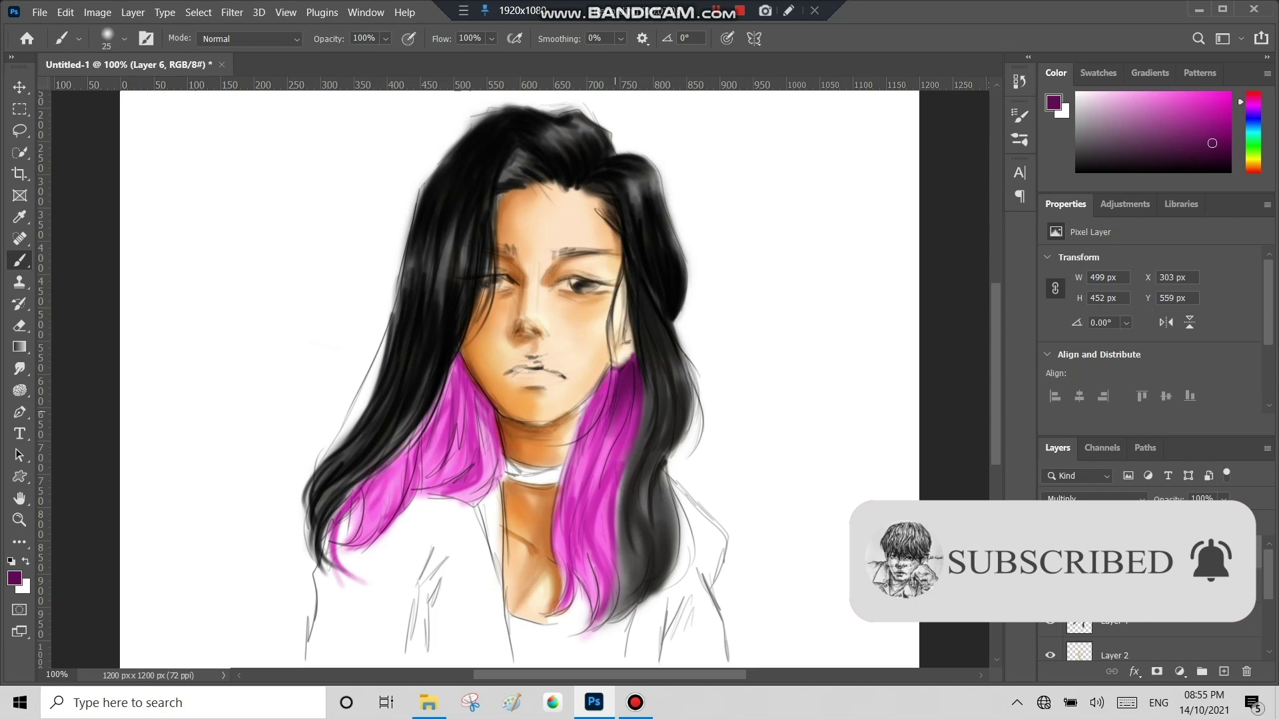
{"action": "left_click_drag", "start_coordinate": [609, 373], "coordinate": [593, 492]}
{"action": "left_click_drag", "start_coordinate": [593, 396], "coordinate": [593, 566]}
{"action": "mouse_move", "coordinate": [609, 440]}
{"action": "left_mouse_down"}
{"action": "mouse_move", "coordinate": [589, 626]}
{"action": "mouse_move", "coordinate": [576, 586]}
{"action": "left_mouse_up"}
{"action": "key", "text": "bracketleft"}
{"action": "left_click_drag", "start_coordinate": [566, 460], "coordinate": [579, 640]}
{"action": "left_click_drag", "start_coordinate": [573, 526], "coordinate": [596, 633]}
{"action": "left_click_drag", "start_coordinate": [623, 480], "coordinate": [586, 636]}
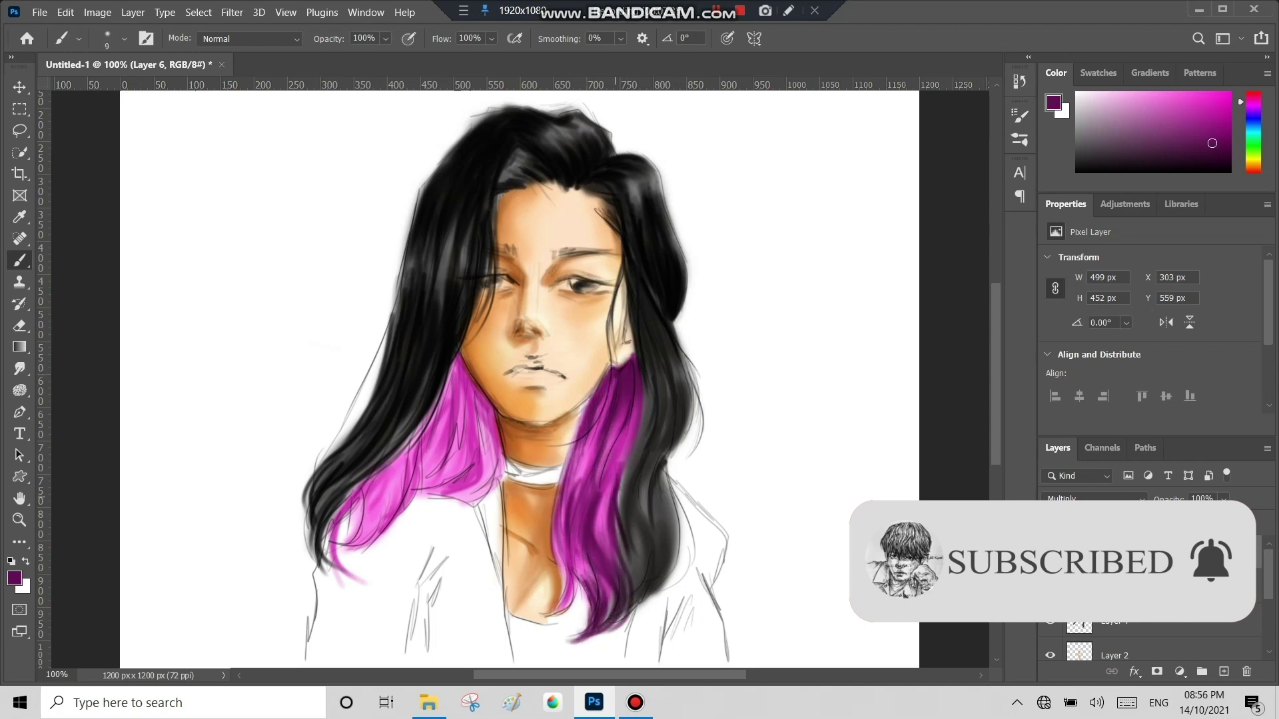
- Shade and deepen the magenta down the left pink strand
{"action": "left_click_drag", "start_coordinate": [456, 356], "coordinate": [423, 506]}
{"action": "left_click_drag", "start_coordinate": [496, 383], "coordinate": [476, 474]}
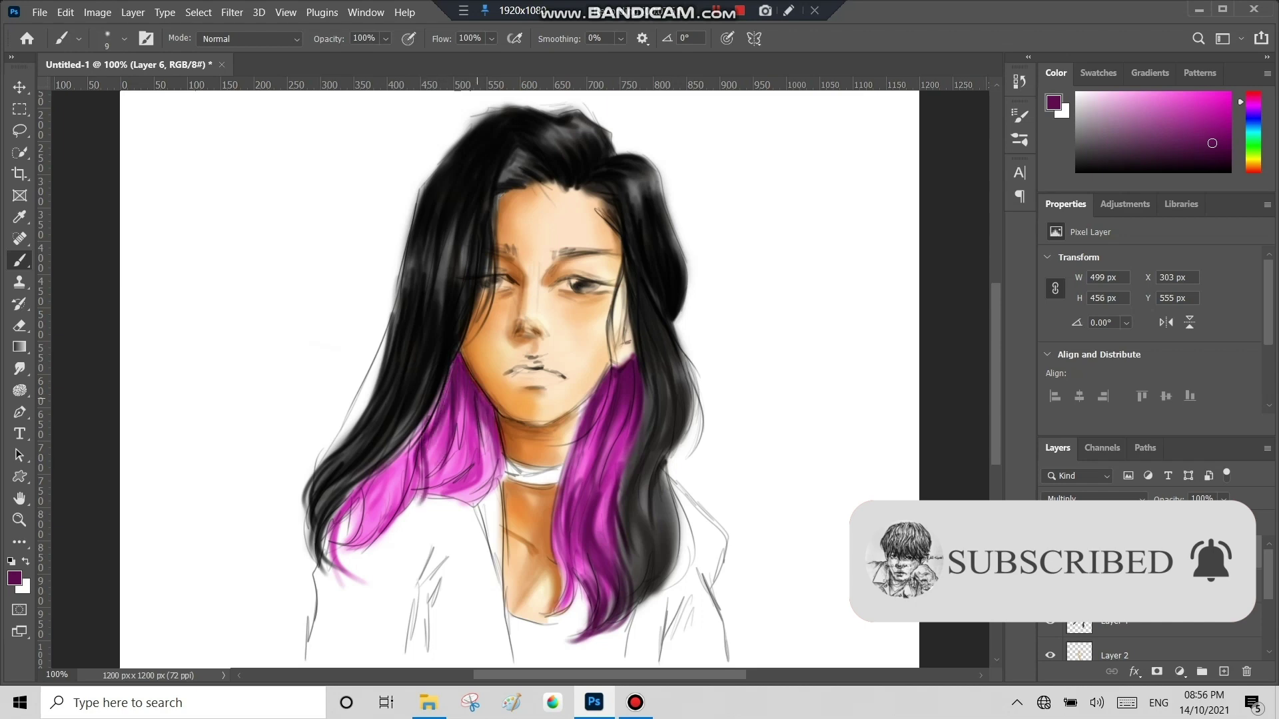
{"action": "left_click_drag", "start_coordinate": [504, 390], "coordinate": [478, 497]}
{"action": "left_click_drag", "start_coordinate": [486, 451], "coordinate": [458, 485]}
{"action": "left_click_drag", "start_coordinate": [486, 412], "coordinate": [460, 494]}
{"action": "left_click_drag", "start_coordinate": [459, 418], "coordinate": [403, 511]}
{"action": "left_click_drag", "start_coordinate": [466, 453], "coordinate": [396, 513]}
{"action": "left_click_drag", "start_coordinate": [393, 486], "coordinate": [336, 546]}
{"action": "left_click_drag", "start_coordinate": [397, 460], "coordinate": [329, 553]}
{"action": "left_click_drag", "start_coordinate": [432, 407], "coordinate": [373, 516]}
{"action": "left_click_drag", "start_coordinate": [450, 370], "coordinate": [410, 486]}
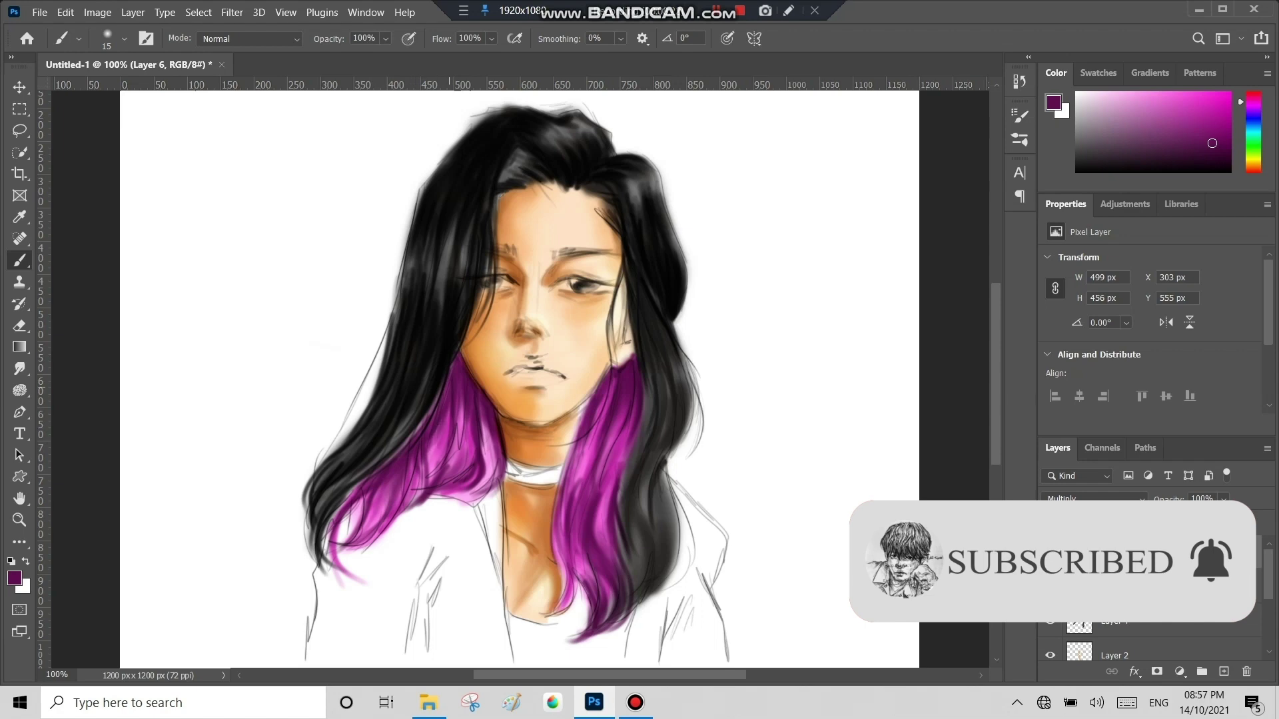
- Add fine magenta strands to the right pink hair and darken the black hair beside it
{"action": "left_click_drag", "start_coordinate": [645, 369], "coordinate": [603, 530]}
{"action": "key", "text": "["}
{"action": "key", "text": "["}
{"action": "key", "text": "["}
{"action": "left_click_drag", "start_coordinate": [636, 456], "coordinate": [610, 626]}
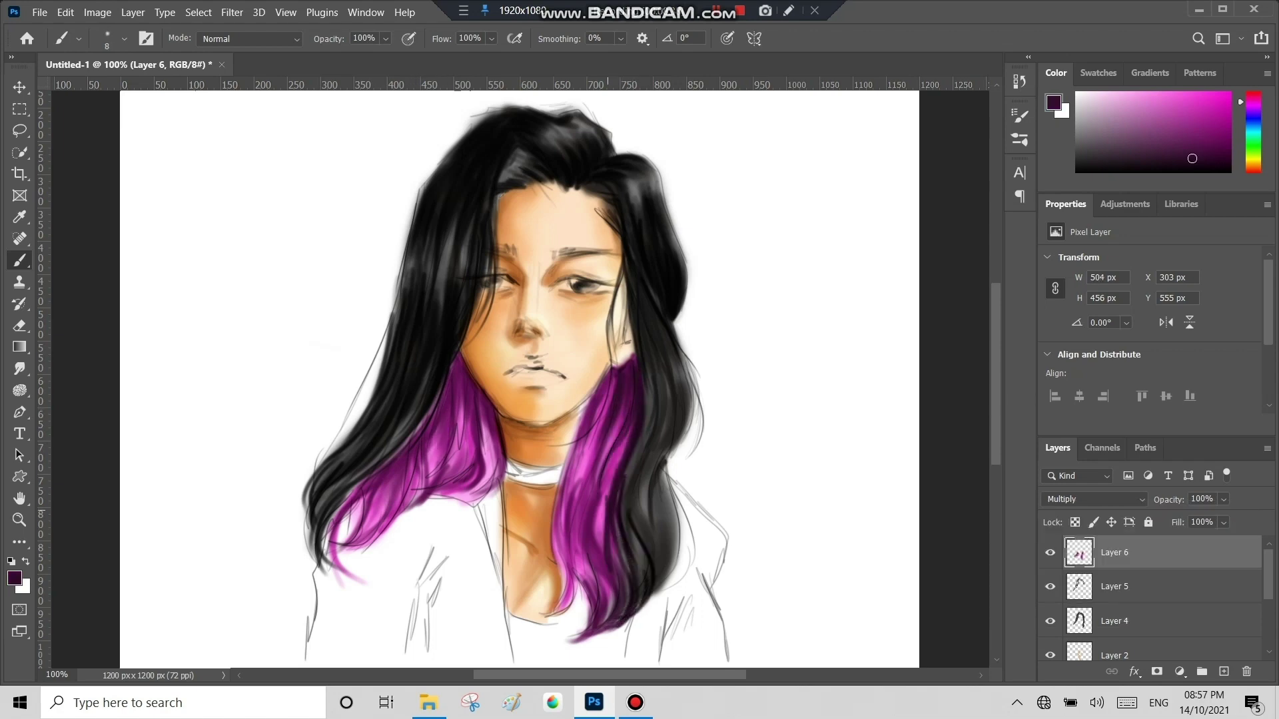
{"action": "left_click_drag", "start_coordinate": [673, 516], "coordinate": [643, 610]}
{"action": "left_click_drag", "start_coordinate": [683, 439], "coordinate": [649, 590]}
{"action": "left_click_drag", "start_coordinate": [686, 443], "coordinate": [653, 566]}
{"action": "left_click_drag", "start_coordinate": [702, 443], "coordinate": [663, 567]}
{"action": "left_click_drag", "start_coordinate": [703, 407], "coordinate": [661, 552]}
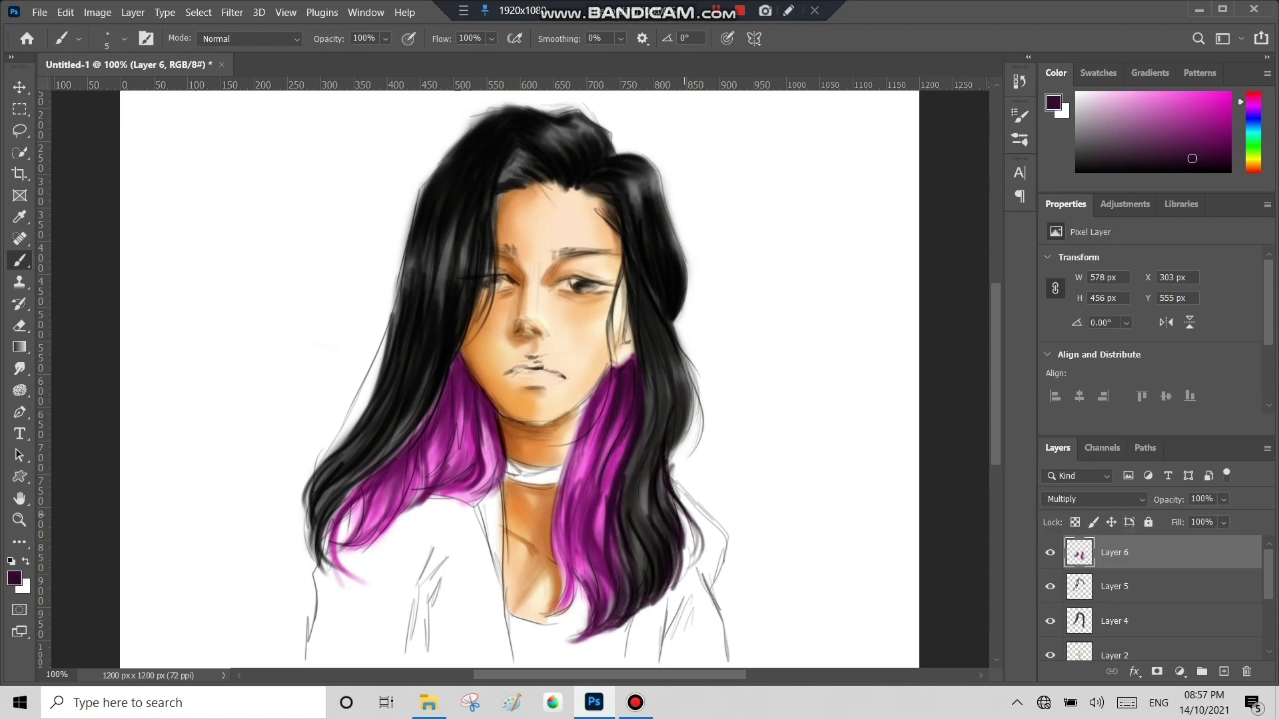
{"action": "left_click_drag", "start_coordinate": [652, 441], "coordinate": [625, 536]}
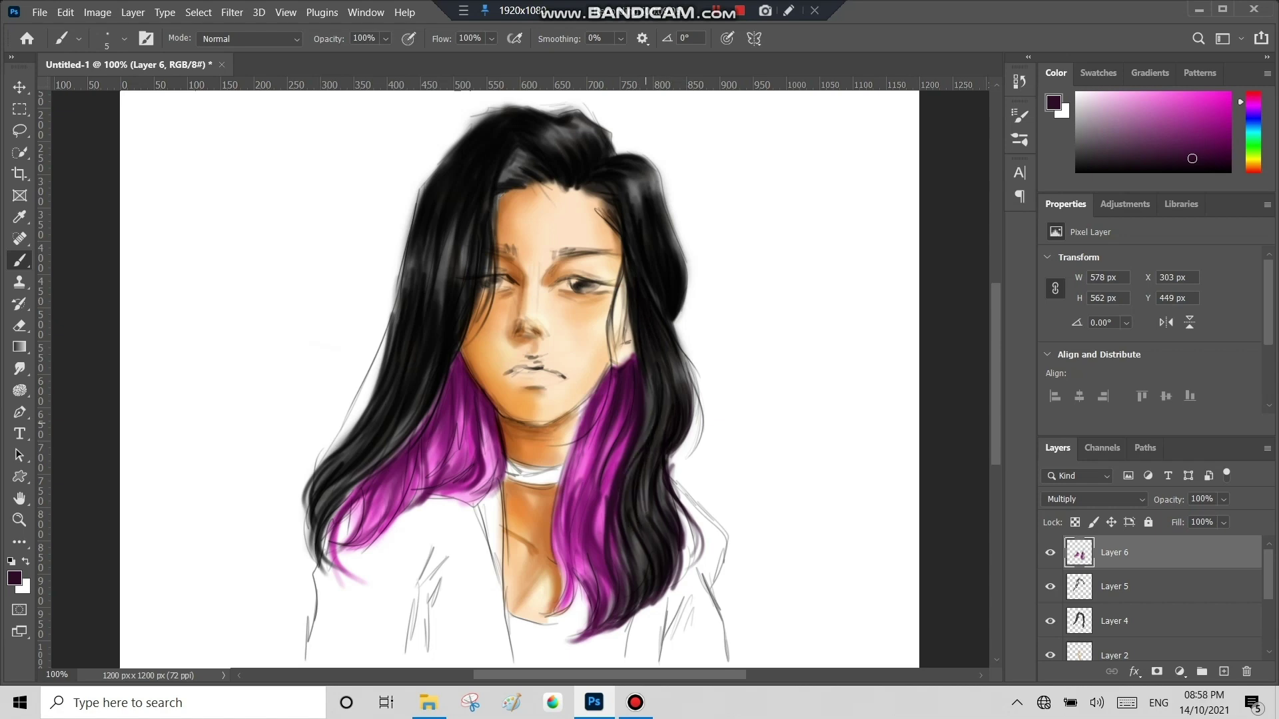
- Draw loose dark hair strands across the face and over the left hair
{"action": "mouse_move", "coordinate": [496, 196]}
{"action": "left_mouse_down"}
{"action": "mouse_move", "coordinate": [556, 343]}
{"action": "mouse_move", "coordinate": [448, 459]}
{"action": "left_mouse_up"}
{"action": "left_click_drag", "start_coordinate": [436, 413], "coordinate": [338, 559]}
{"action": "left_click_drag", "start_coordinate": [406, 445], "coordinate": [319, 602]}
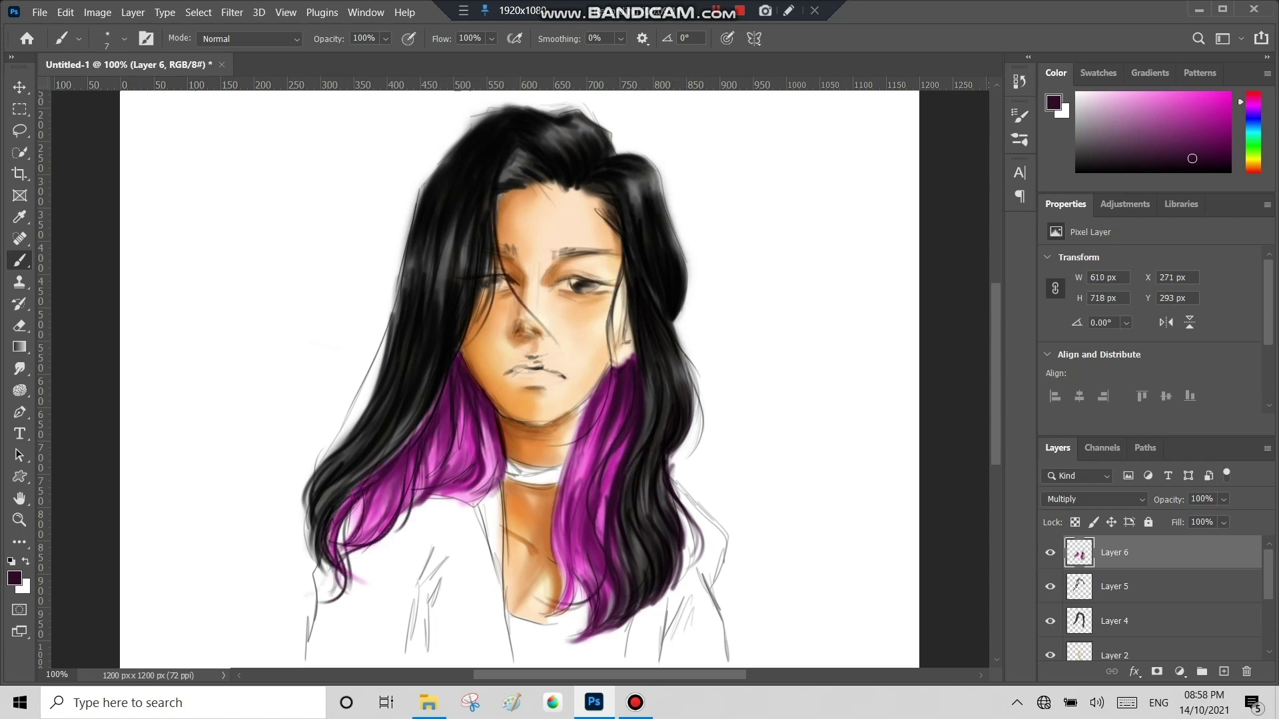
- Add a new layer, choose blue-violet and paint the collar
{"action": "left_click", "coordinate": [1253, 114]}
{"action": "left_click", "coordinate": [1196, 112]}
{"action": "left_click", "coordinate": [1223, 672]}
{"action": "left_click", "coordinate": [1092, 498]}
{"action": "left_click", "coordinate": [1079, 337]}
{"action": "left_click_drag", "start_coordinate": [508, 473], "coordinate": [565, 476]}
- Fill the jacket below the collar with violet using a larger brush
{"action": "key", "text": "bracketright"}
{"action": "key", "text": "bracketright"}
{"action": "key", "text": "bracketright"}
{"action": "left_click_drag", "start_coordinate": [480, 513], "coordinate": [486, 666]}
{"action": "left_click_drag", "start_coordinate": [440, 507], "coordinate": [439, 666]}
{"action": "left_click_drag", "start_coordinate": [466, 479], "coordinate": [493, 659]}
{"action": "left_click_drag", "start_coordinate": [427, 492], "coordinate": [399, 666]}
- Paint the jacket's left and right sides violet down to the bottom
{"action": "left_click_drag", "start_coordinate": [420, 556], "coordinate": [413, 666]}
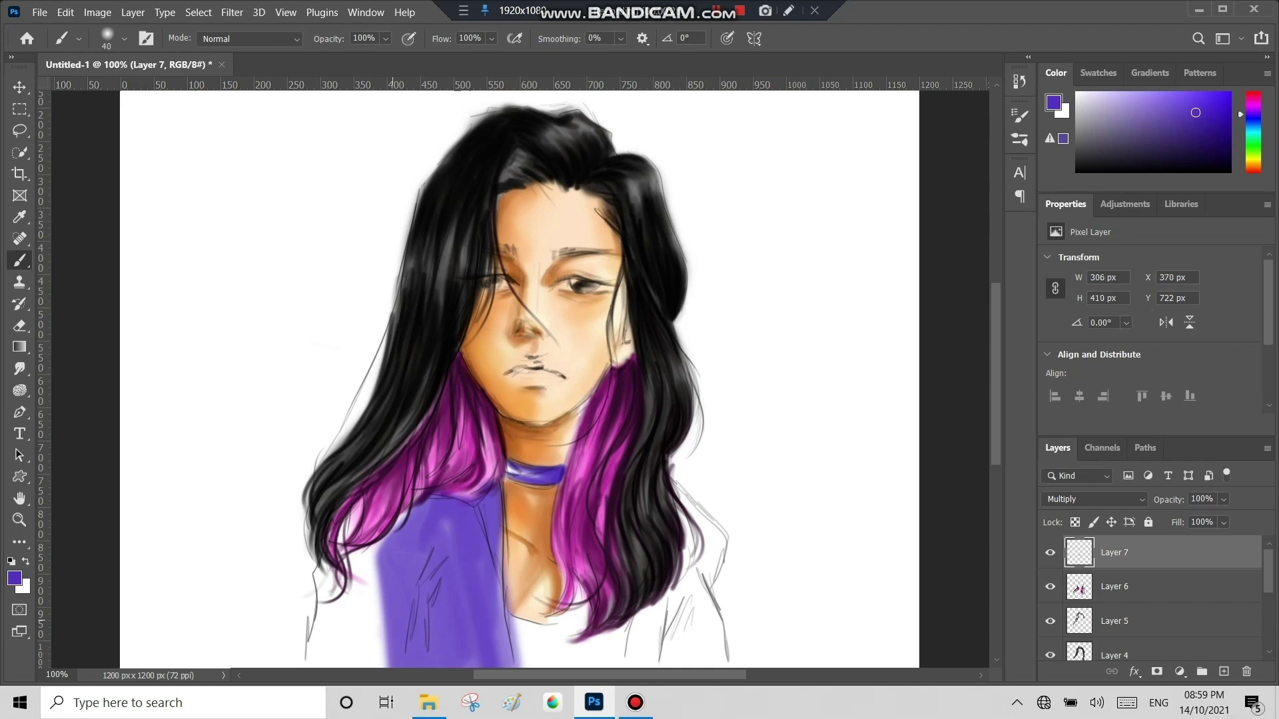
{"action": "left_click_drag", "start_coordinate": [399, 509], "coordinate": [313, 666]}
{"action": "left_click_drag", "start_coordinate": [373, 553], "coordinate": [303, 666]}
{"action": "left_click_drag", "start_coordinate": [466, 506], "coordinate": [380, 666]}
{"action": "left_click_drag", "start_coordinate": [699, 553], "coordinate": [666, 666]}
{"action": "left_click_drag", "start_coordinate": [723, 526], "coordinate": [626, 666]}
{"action": "left_click_drag", "start_coordinate": [729, 473], "coordinate": [673, 593]}
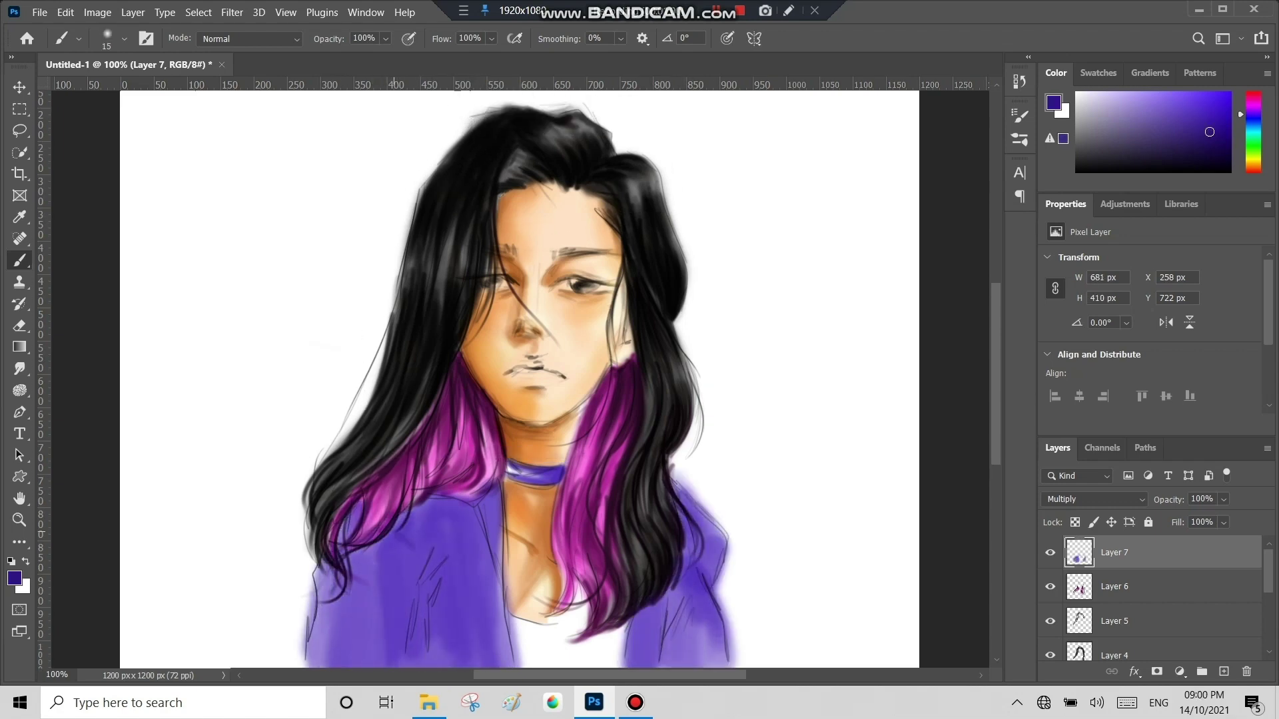
- Shade the jacket's left, centre and right sides with darker violet
{"action": "key", "text": "bracketright"}
{"action": "key", "text": "bracketright"}
{"action": "left_click_drag", "start_coordinate": [400, 519], "coordinate": [333, 580]}
{"action": "left_click_drag", "start_coordinate": [367, 500], "coordinate": [313, 632]}
{"action": "left_click_drag", "start_coordinate": [446, 567], "coordinate": [313, 656]}
{"action": "left_click_drag", "start_coordinate": [406, 606], "coordinate": [306, 666]}
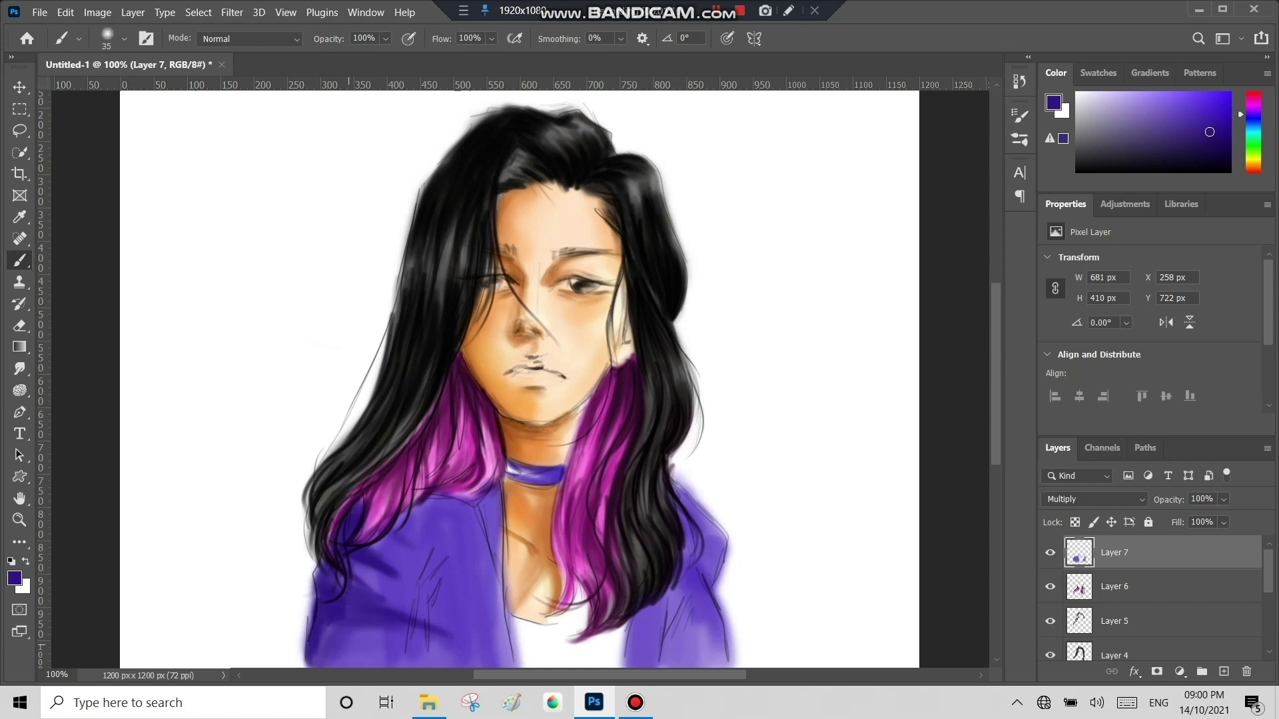
{"action": "left_click_drag", "start_coordinate": [496, 566], "coordinate": [480, 653]}
{"action": "mouse_move", "coordinate": [466, 503]}
{"action": "left_mouse_down"}
{"action": "mouse_move", "coordinate": [440, 663]}
{"action": "mouse_move", "coordinate": [419, 579]}
{"action": "left_mouse_up"}
{"action": "key", "text": "bracketleft"}
{"action": "key", "text": "bracketleft"}
{"action": "key", "text": "bracketleft"}
{"action": "left_click_drag", "start_coordinate": [719, 546], "coordinate": [672, 646]}
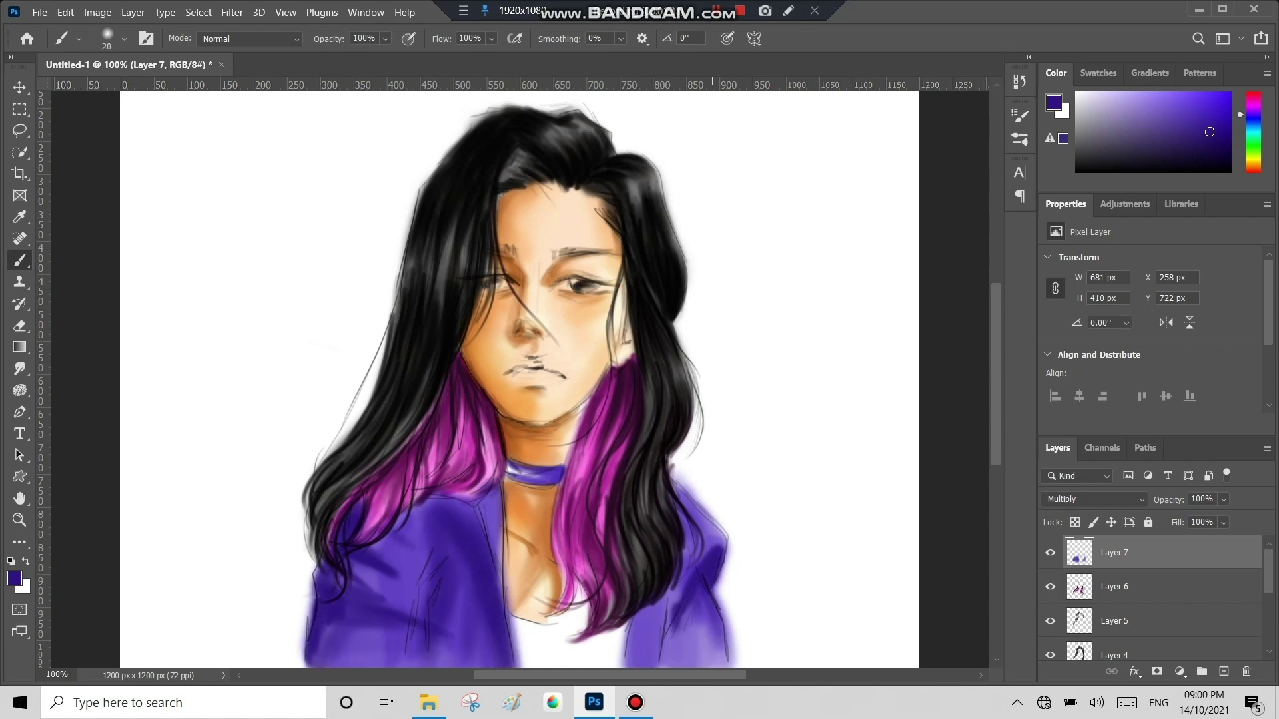
{"action": "left_click_drag", "start_coordinate": [679, 579], "coordinate": [658, 666]}
{"action": "left_click_drag", "start_coordinate": [719, 606], "coordinate": [700, 666]}
{"action": "left_click_drag", "start_coordinate": [632, 622], "coordinate": [601, 666]}
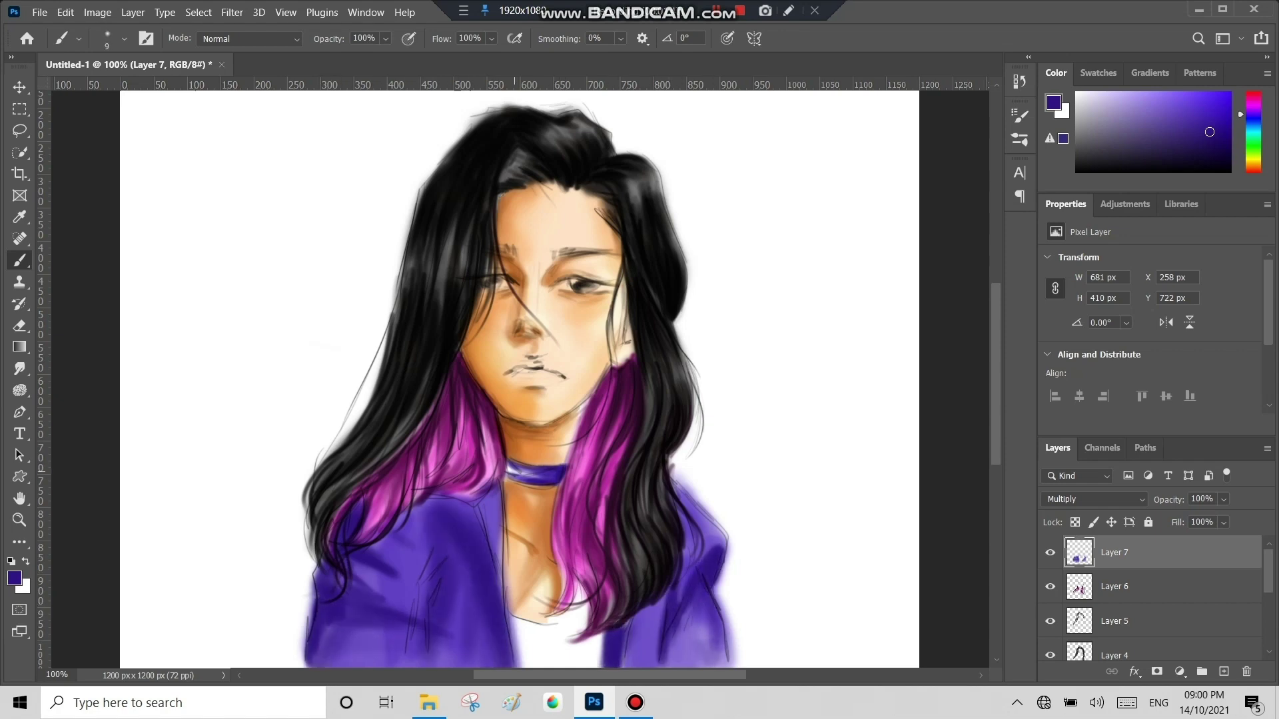
- Fill the white shirt beneath the jacket with grey-lavender
{"action": "left_click", "coordinate": [573, 600], "text": "alt"}
{"action": "key", "text": "bracketright"}
{"action": "key", "text": "bracketright"}
{"action": "key", "text": "bracketright"}
{"action": "mouse_move", "coordinate": [586, 600]}
{"action": "left_mouse_down"}
{"action": "mouse_move", "coordinate": [563, 636]}
{"action": "mouse_move", "coordinate": [512, 650]}
{"action": "left_mouse_up"}
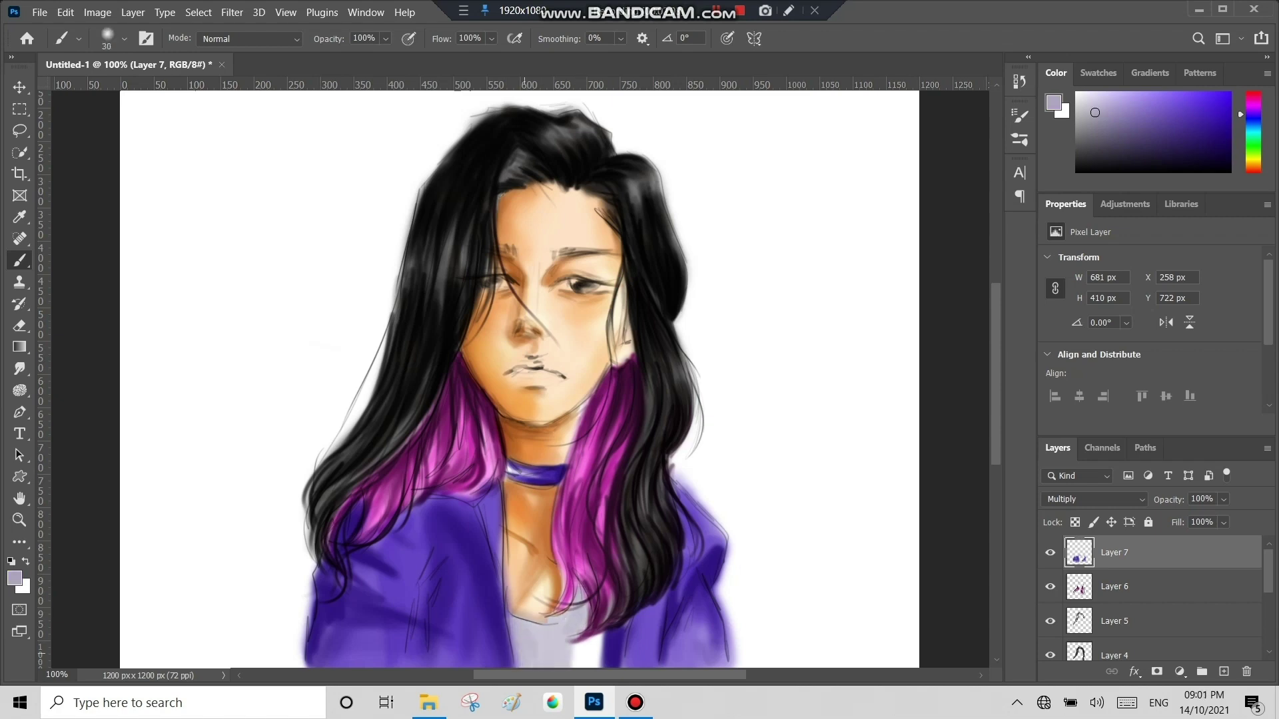
{"action": "left_click_drag", "start_coordinate": [606, 633], "coordinate": [569, 666]}
{"action": "mouse_move", "coordinate": [589, 586]}
{"action": "left_mouse_down"}
{"action": "mouse_move", "coordinate": [576, 639]}
{"action": "mouse_move", "coordinate": [526, 643]}
{"action": "mouse_move", "coordinate": [533, 666]}
{"action": "left_mouse_up"}
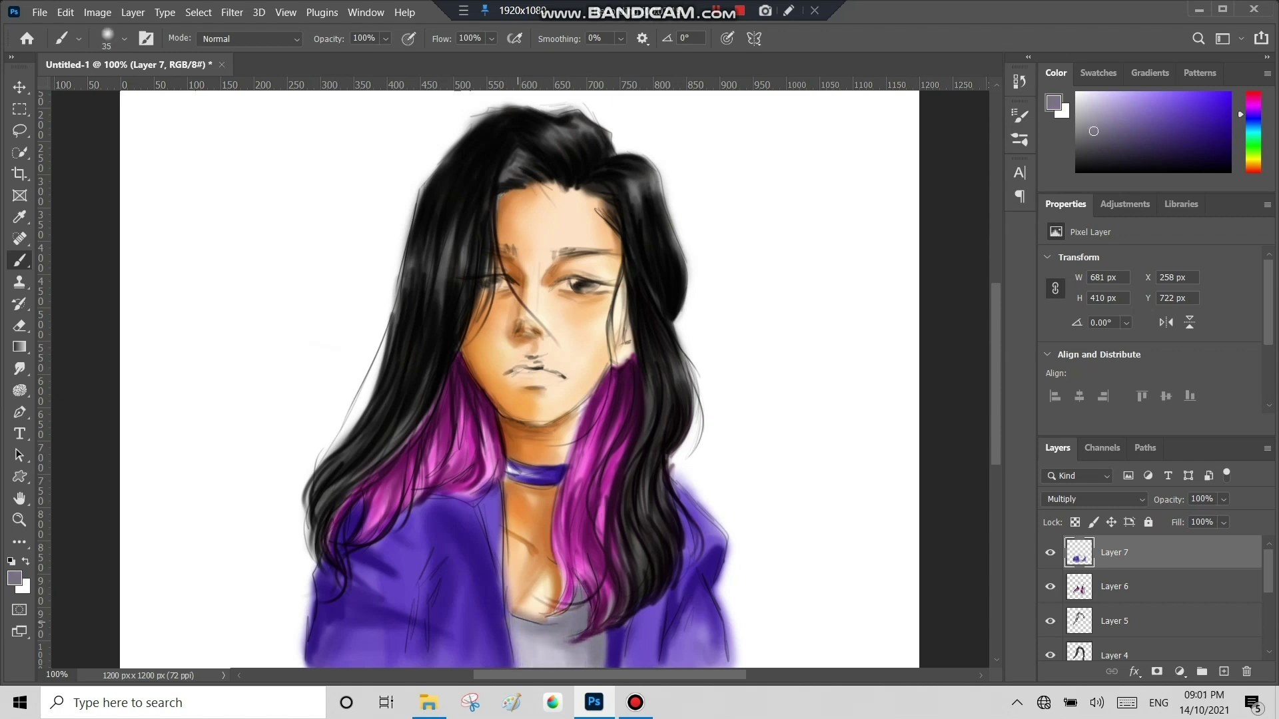
{"action": "left_click", "coordinate": [586, 619], "text": "alt"}
{"action": "left_click_drag", "start_coordinate": [603, 630], "coordinate": [596, 666]}
{"action": "key", "text": "bracketleft"}
{"action": "key", "text": "bracketleft"}
{"action": "key", "text": "bracketleft"}
{"action": "left_click_drag", "start_coordinate": [592, 583], "coordinate": [550, 626]}
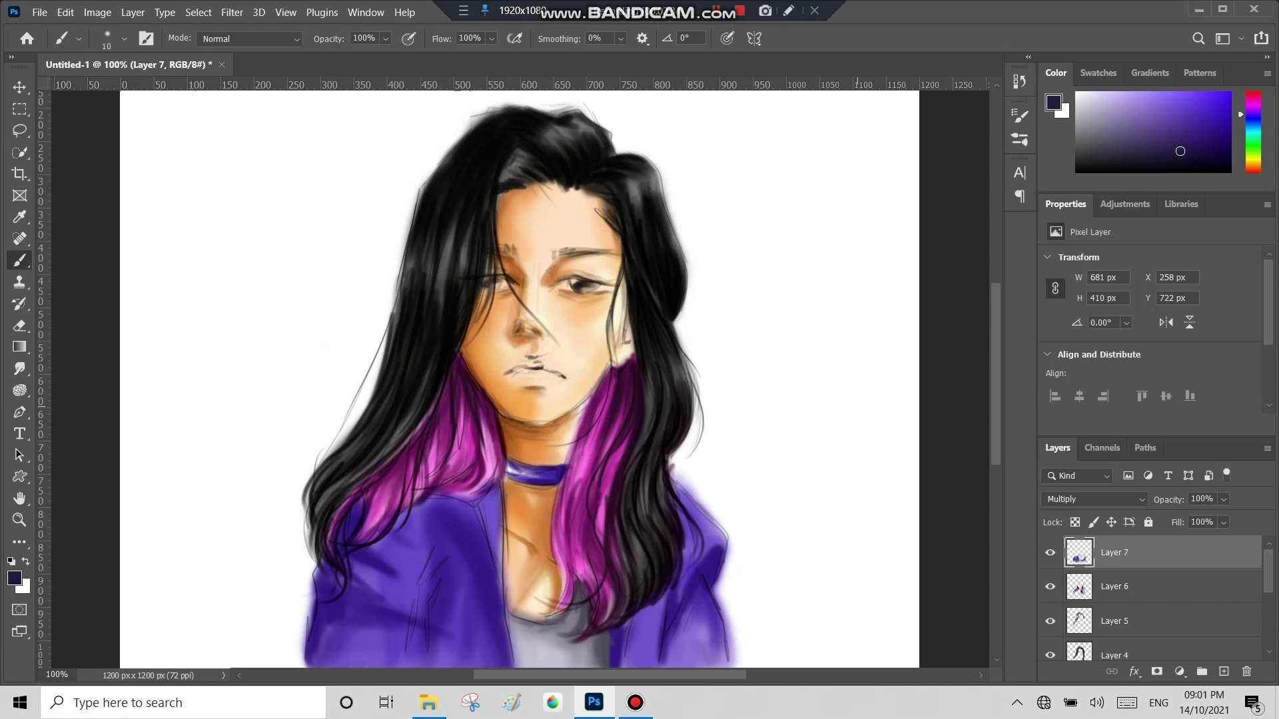
- Draw dark fold lines on the jacket's left side, near the neck and lower jacket
{"action": "left_click_drag", "start_coordinate": [502, 486], "coordinate": [501, 573]}
{"action": "key", "text": "bracketright"}
{"action": "key", "text": "bracketright"}
{"action": "key", "text": "bracketright"}
{"action": "mouse_move", "coordinate": [436, 550]}
{"action": "left_mouse_down"}
{"action": "mouse_move", "coordinate": [356, 619]}
{"action": "mouse_move", "coordinate": [323, 630]}
{"action": "left_mouse_up"}
{"action": "left_click_drag", "start_coordinate": [433, 576], "coordinate": [426, 666]}
{"action": "mouse_move", "coordinate": [477, 536]}
{"action": "left_mouse_down"}
{"action": "mouse_move", "coordinate": [437, 516]}
{"action": "mouse_move", "coordinate": [400, 536]}
{"action": "left_mouse_up"}
{"action": "key", "text": "bracketleft"}
{"action": "key", "text": "bracketleft"}
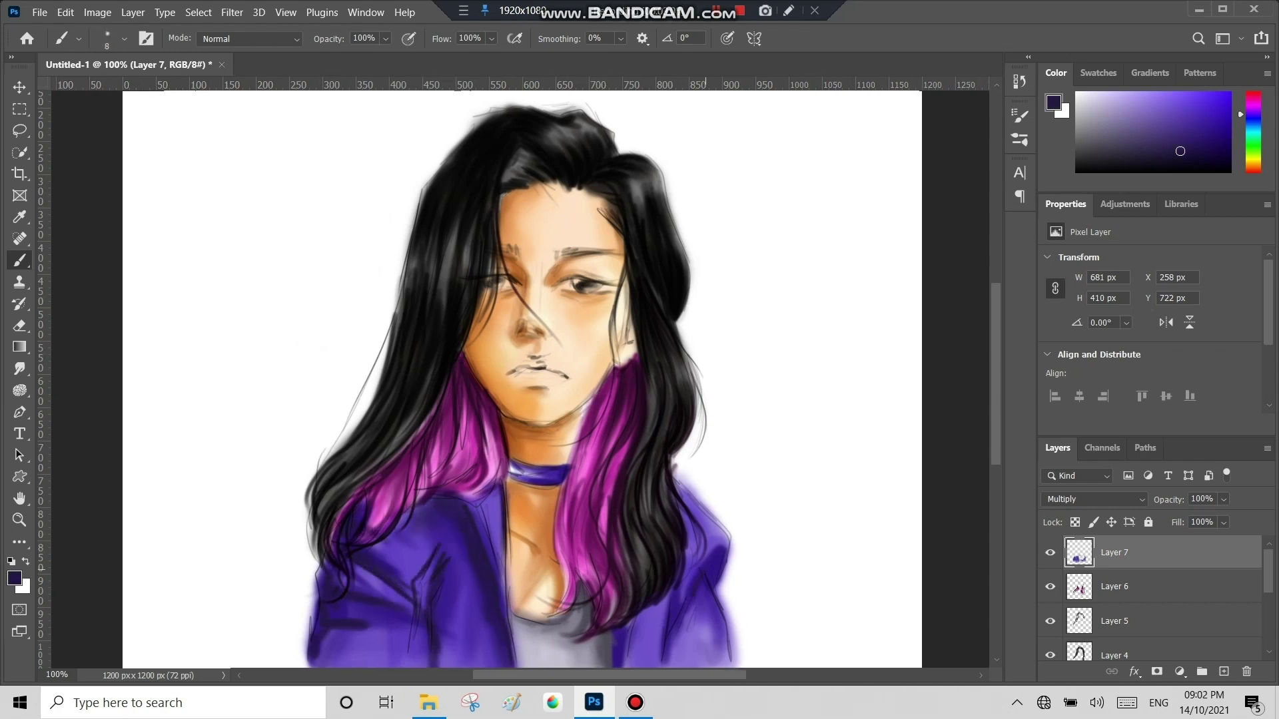
- Add a new layer above Layer 7 and set white as the painting colour
{"action": "left_click", "coordinate": [1223, 671]}
{"action": "left_click", "coordinate": [1080, 93]}
{"action": "key", "text": "bracketright"}
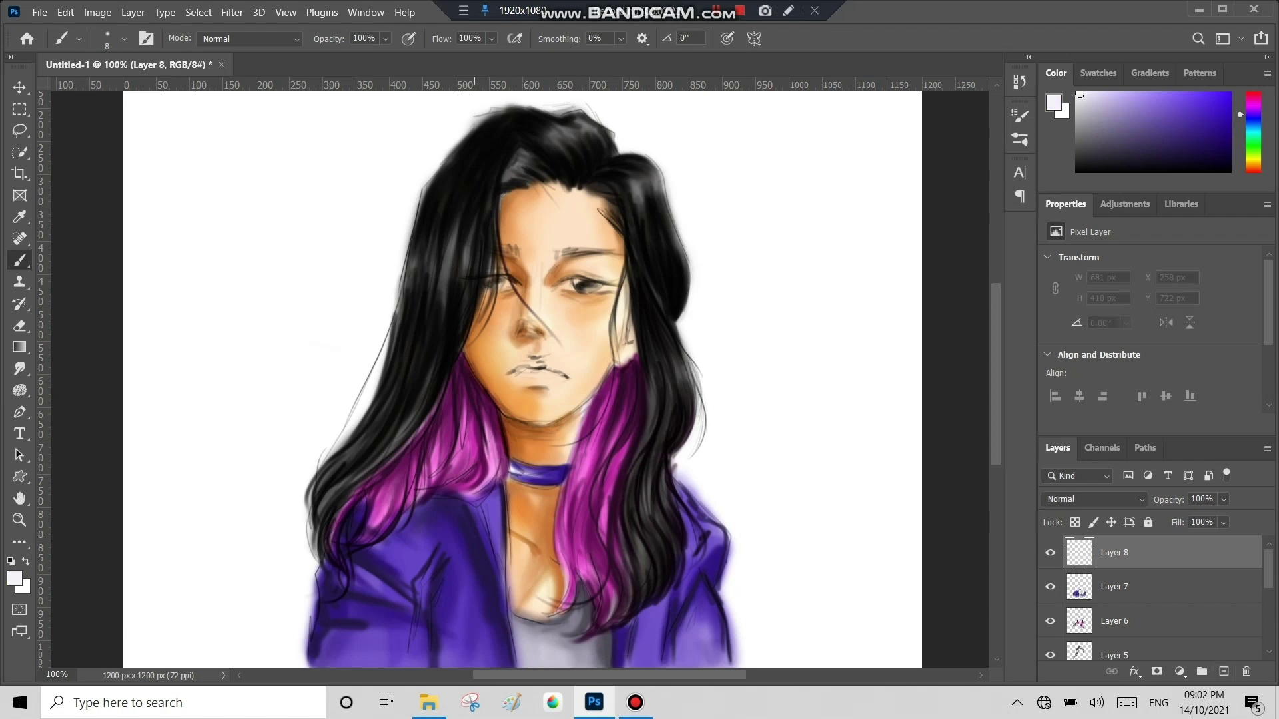
- Paint a white trim line along the jacket edge and dab light onto the eye on a Screen layer
{"action": "left_click_drag", "start_coordinate": [459, 496], "coordinate": [510, 666]}
{"action": "key", "text": "ctrl+shift+alt+n"}
{"action": "left_click_drag", "start_coordinate": [593, 299], "coordinate": [584, 291]}
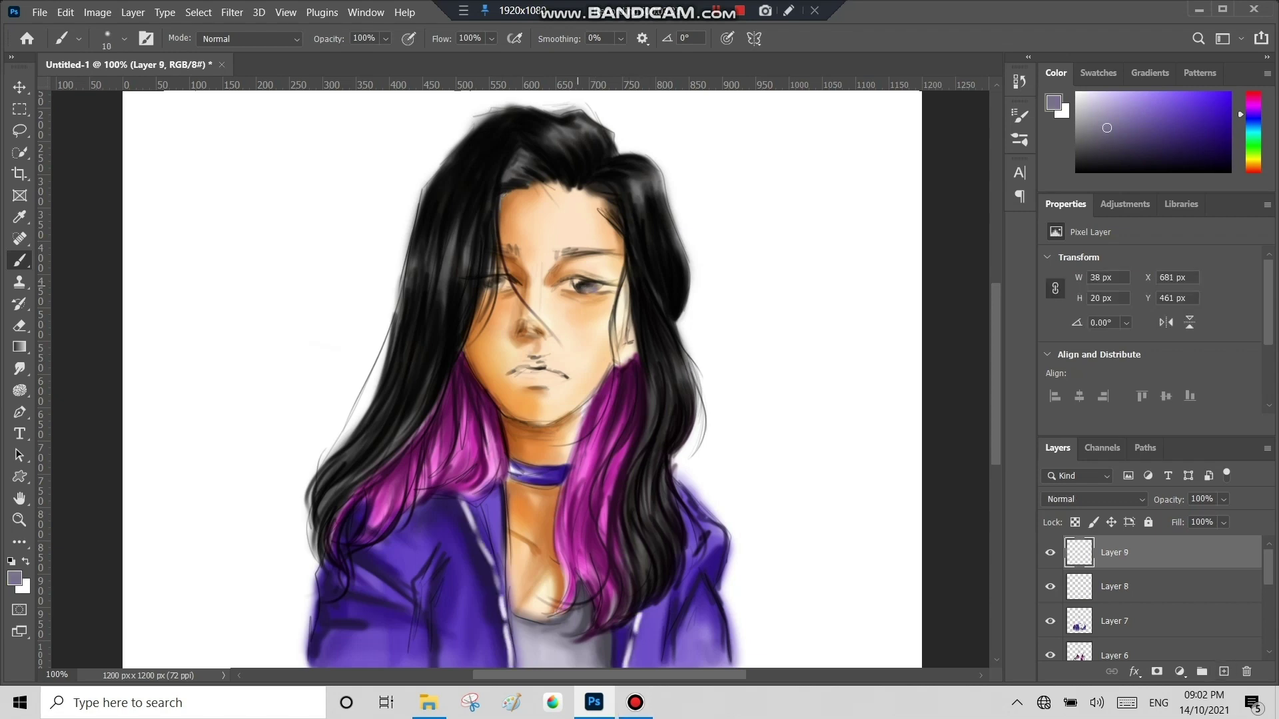
{"action": "key", "text": "v"}
{"action": "scroll", "coordinate": [520, 373], "scroll_direction": "up", "scroll_amount": 1}
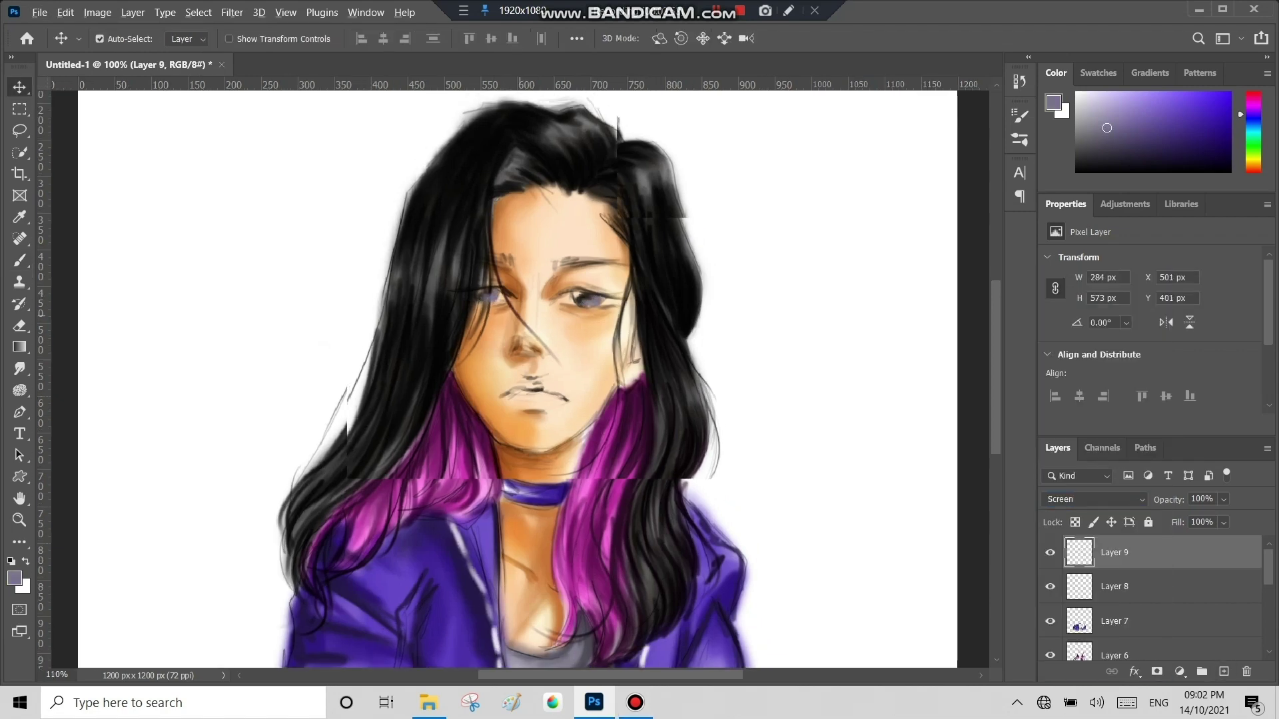
- Reset the colours to black and white and add fresh layers for the next strokes
{"action": "key", "text": "b"}
{"action": "key", "text": "d"}
{"action": "key", "text": "alt+period"}
{"action": "key", "text": "ctrl+shift+alt+n"}
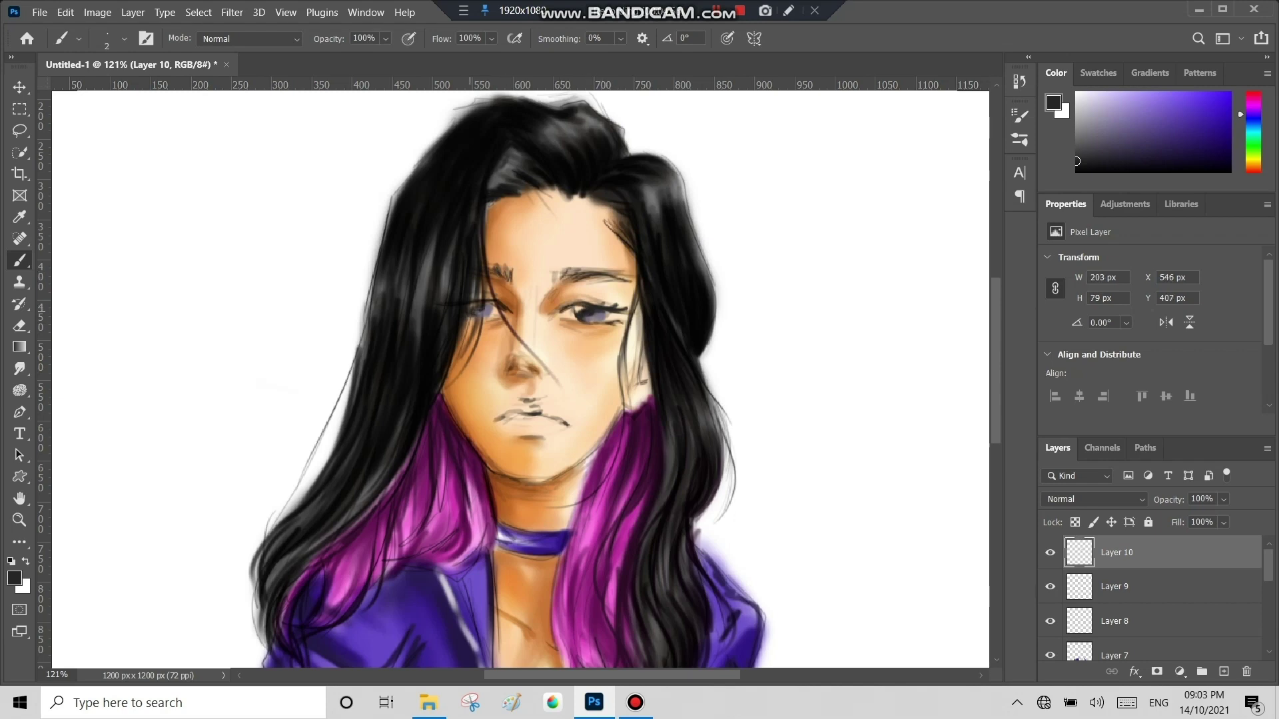
- Draw a loose black strand across the face, then paint strokes along the hair's right edge on a new layer
{"action": "left_click_drag", "start_coordinate": [487, 203], "coordinate": [642, 390]}
{"action": "key", "text": "ctrl+shift+alt+n"}
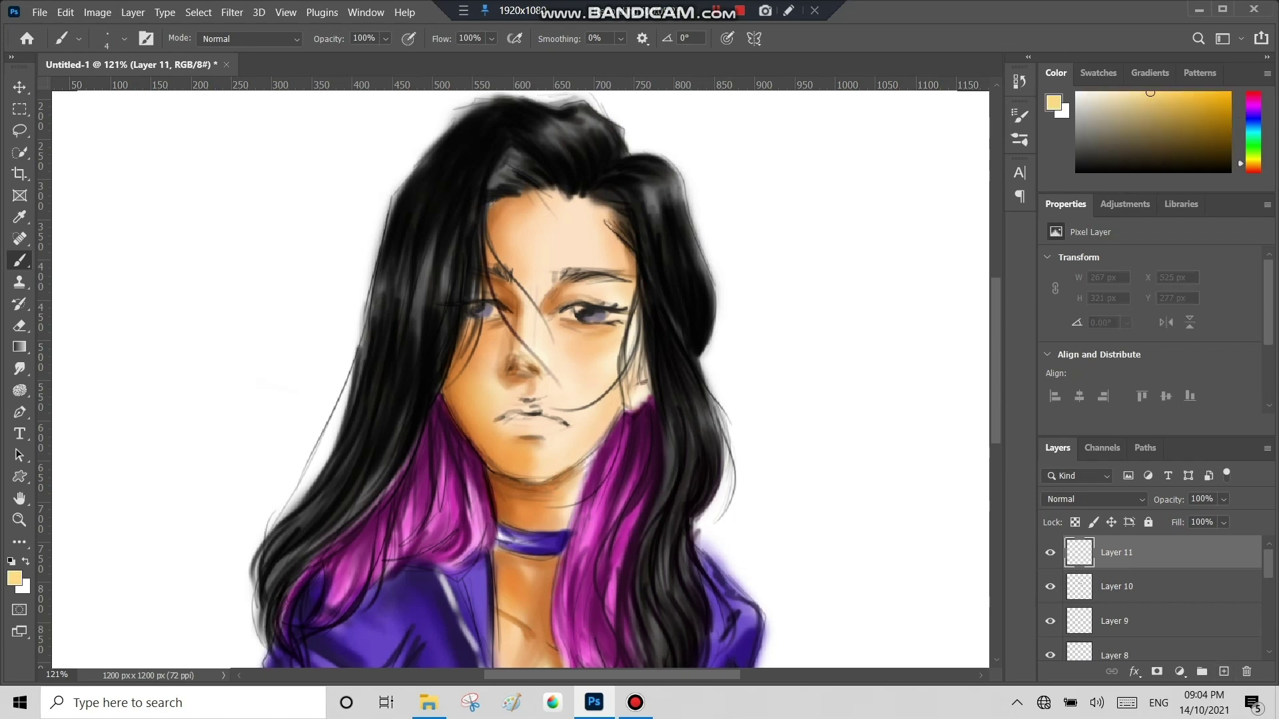
{"action": "left_click_drag", "start_coordinate": [693, 200], "coordinate": [712, 466]}
{"action": "left_click", "coordinate": [1095, 498]}
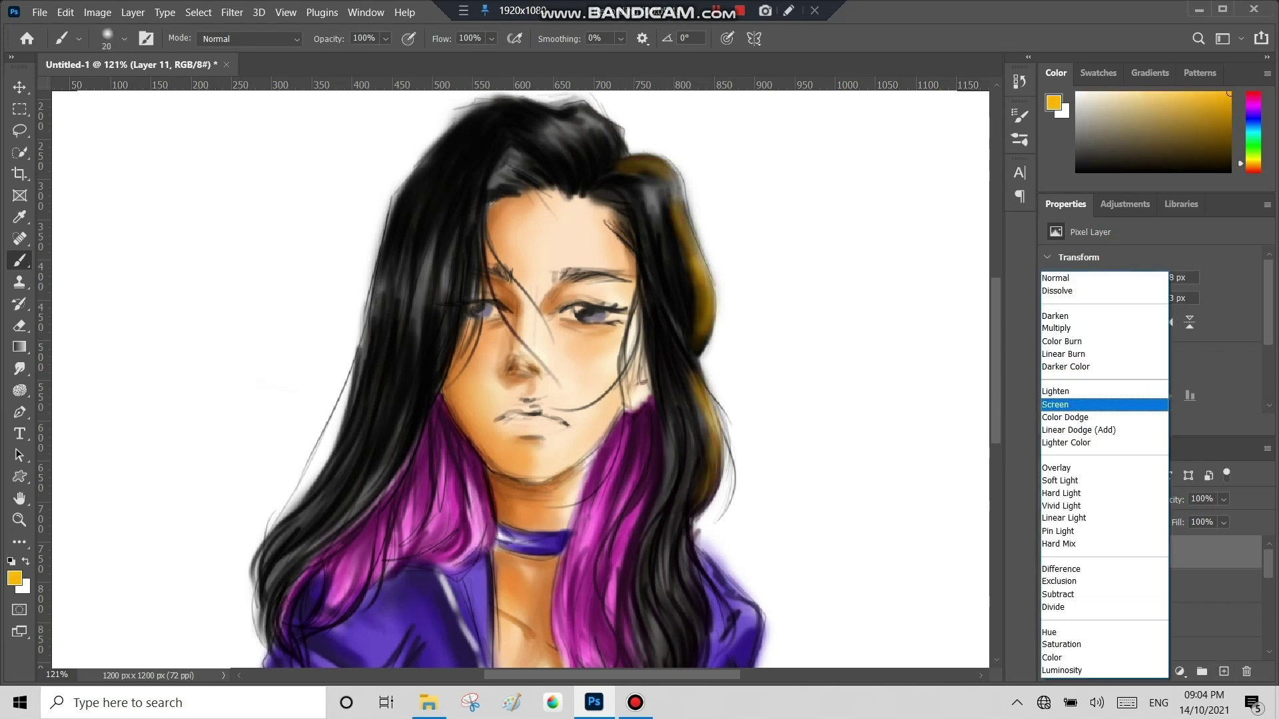
{"action": "key", "text": "Escape"}
- Turn the right-edge strokes purple with Hue/Saturation -107 and give them a darker blend mode
{"action": "left_click", "coordinate": [98, 12]}
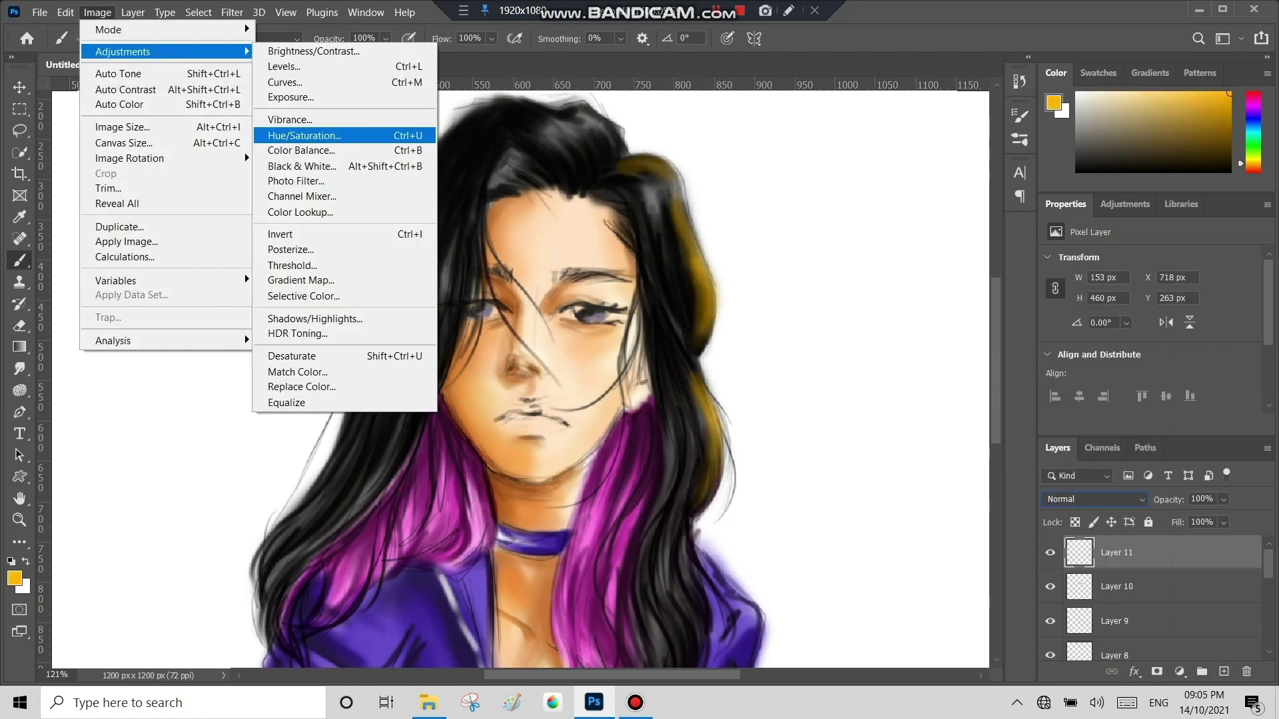
{"action": "left_click", "coordinate": [300, 131]}
{"action": "type", "text": "-107"}
{"action": "key", "text": "Return"}
{"action": "key", "text": "b"}
{"action": "left_click", "coordinate": [1094, 499]}
{"action": "left_click", "coordinate": [1066, 354]}
- Dab small white catchlights into the eyes on a new layer
{"action": "key", "text": "ctrl+shift+alt+n"}
{"action": "key", "text": "bracketleft"}
{"action": "key", "text": "bracketleft"}
{"action": "key", "text": "bracketleft"}
{"action": "left_click", "coordinate": [473, 307]}
{"action": "left_click", "coordinate": [588, 317]}
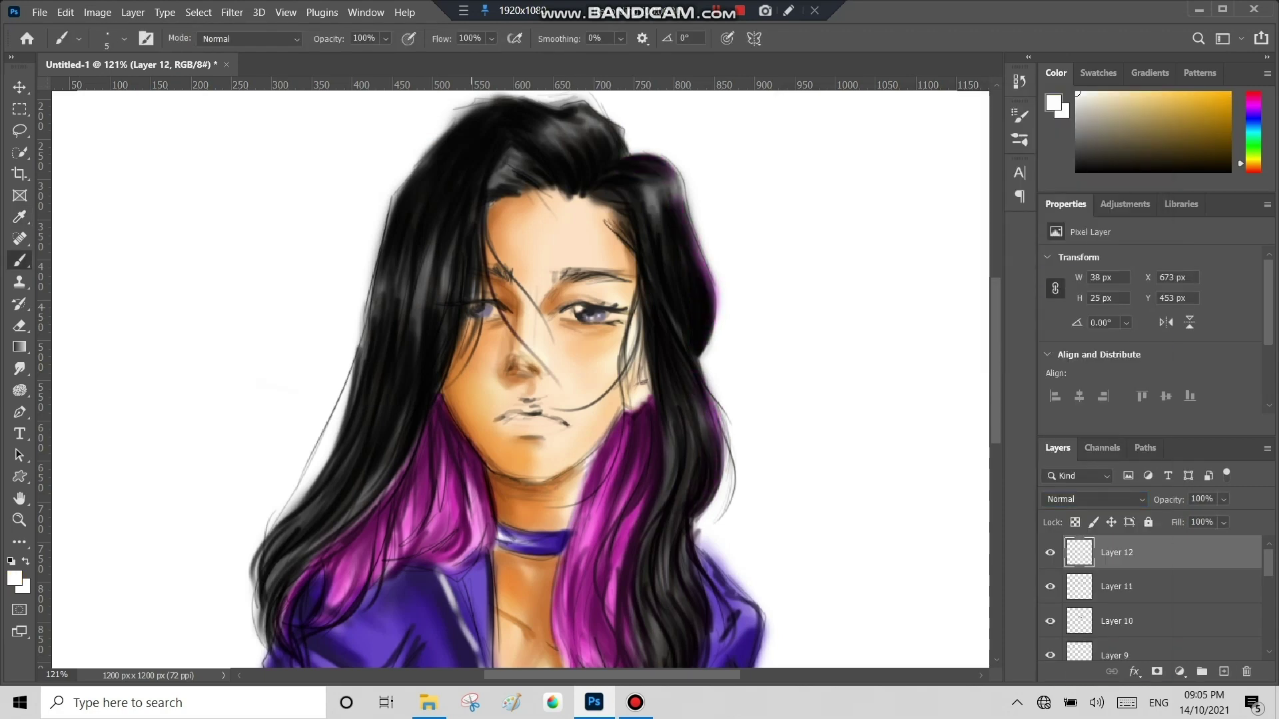
- Paint yellow over the forehead and down the right-side hair on a new layer
{"action": "key", "text": "ctrl+shift+alt+n"}
{"action": "left_click_drag", "start_coordinate": [1219, 145], "coordinate": [1228, 93]}
{"action": "key", "text": "bracketright"}
{"action": "key", "text": "bracketright"}
{"action": "key", "text": "bracketright"}
{"action": "left_click_drag", "start_coordinate": [619, 220], "coordinate": [609, 256]}
{"action": "left_click_drag", "start_coordinate": [600, 200], "coordinate": [633, 307]}
{"action": "key", "text": "bracketright"}
{"action": "mouse_move", "coordinate": [636, 167]}
{"action": "left_mouse_down"}
{"action": "mouse_move", "coordinate": [693, 339]}
{"action": "mouse_move", "coordinate": [692, 506]}
{"action": "mouse_move", "coordinate": [629, 659]}
{"action": "left_mouse_up"}
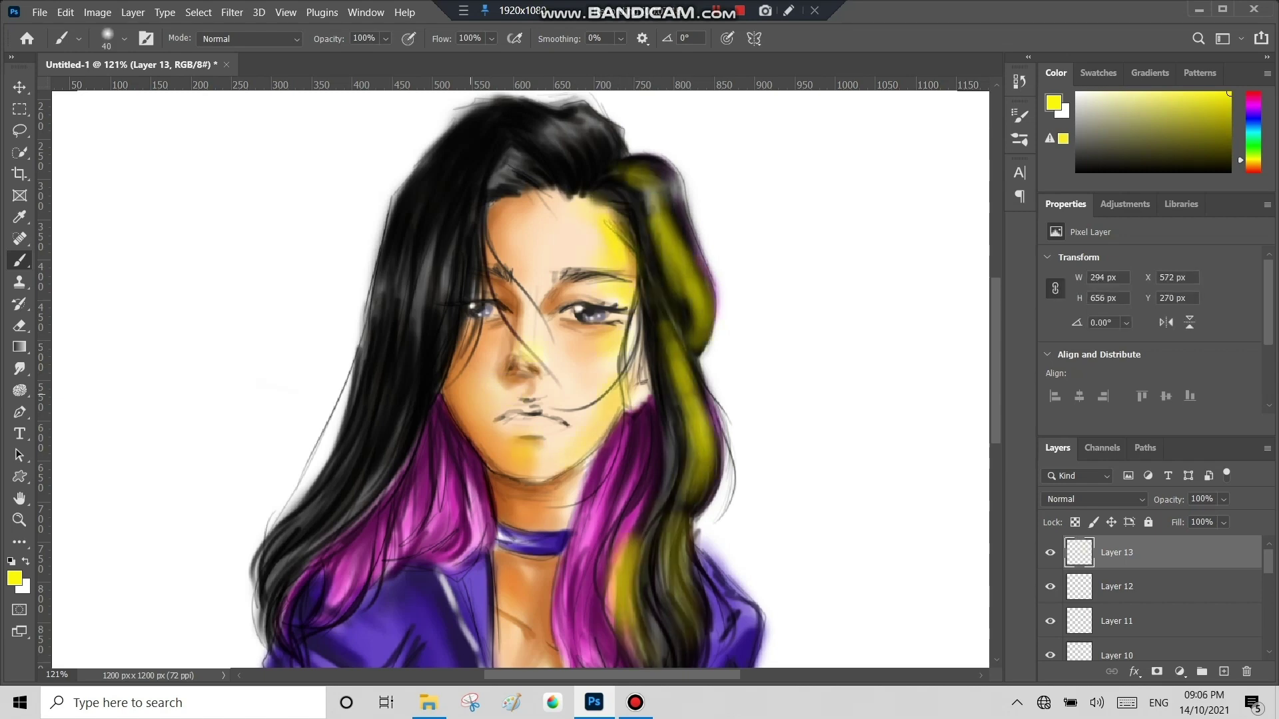
- Set the yellow layer to Hue blending and zoom out to see the whole portrait
{"action": "left_click", "coordinate": [1093, 498]}
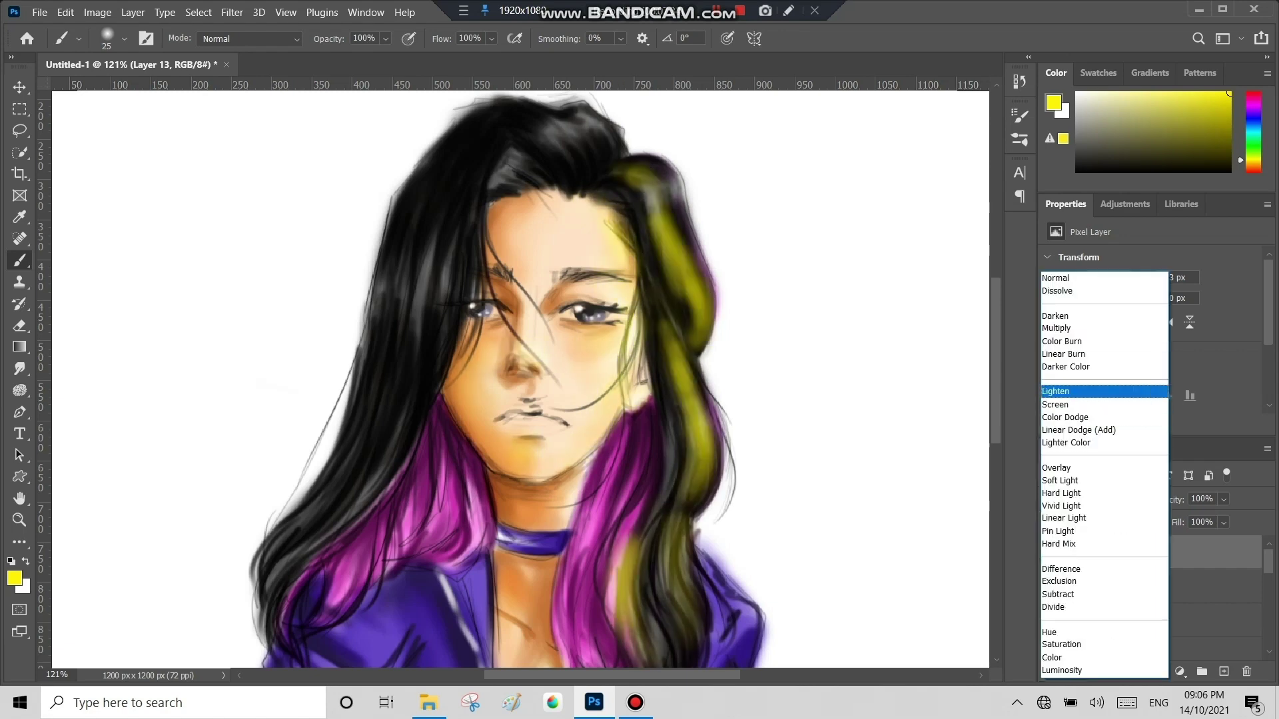
{"action": "key", "text": "Up"}
{"action": "key", "text": "Return"}
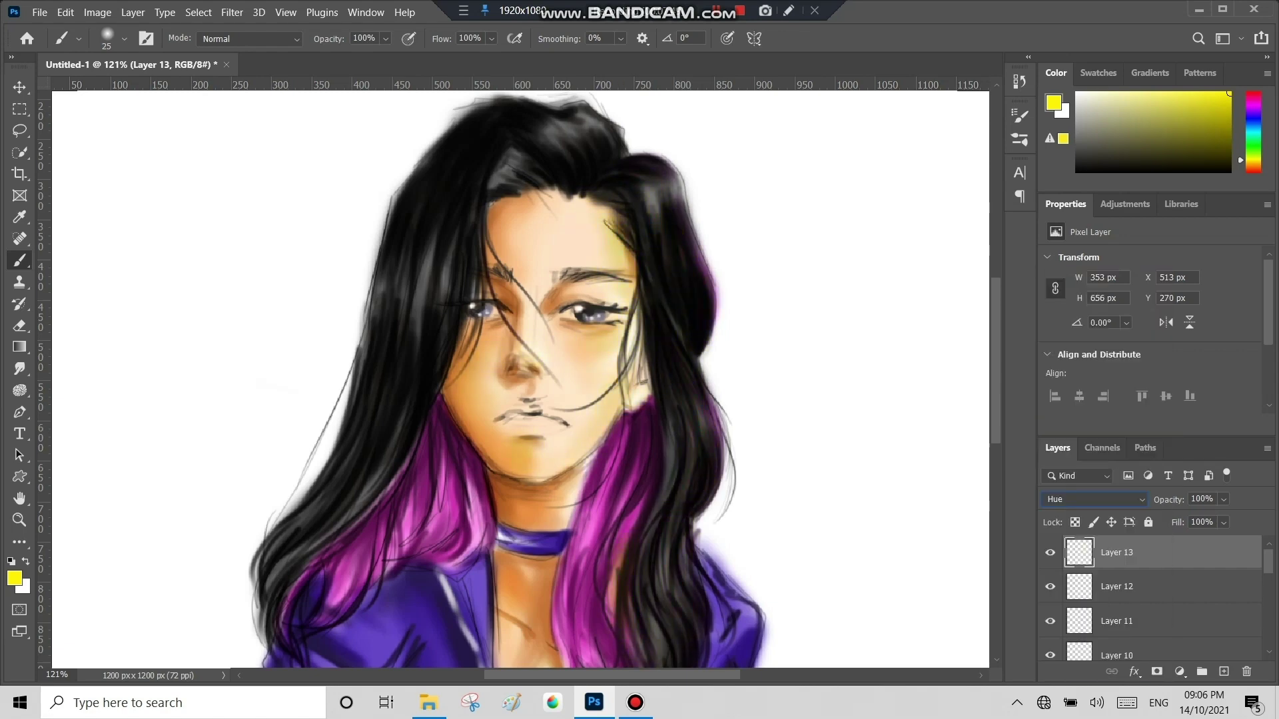
{"action": "key", "text": "v"}
{"action": "scroll", "coordinate": [519, 373], "scroll_direction": "down", "scroll_amount": 2}
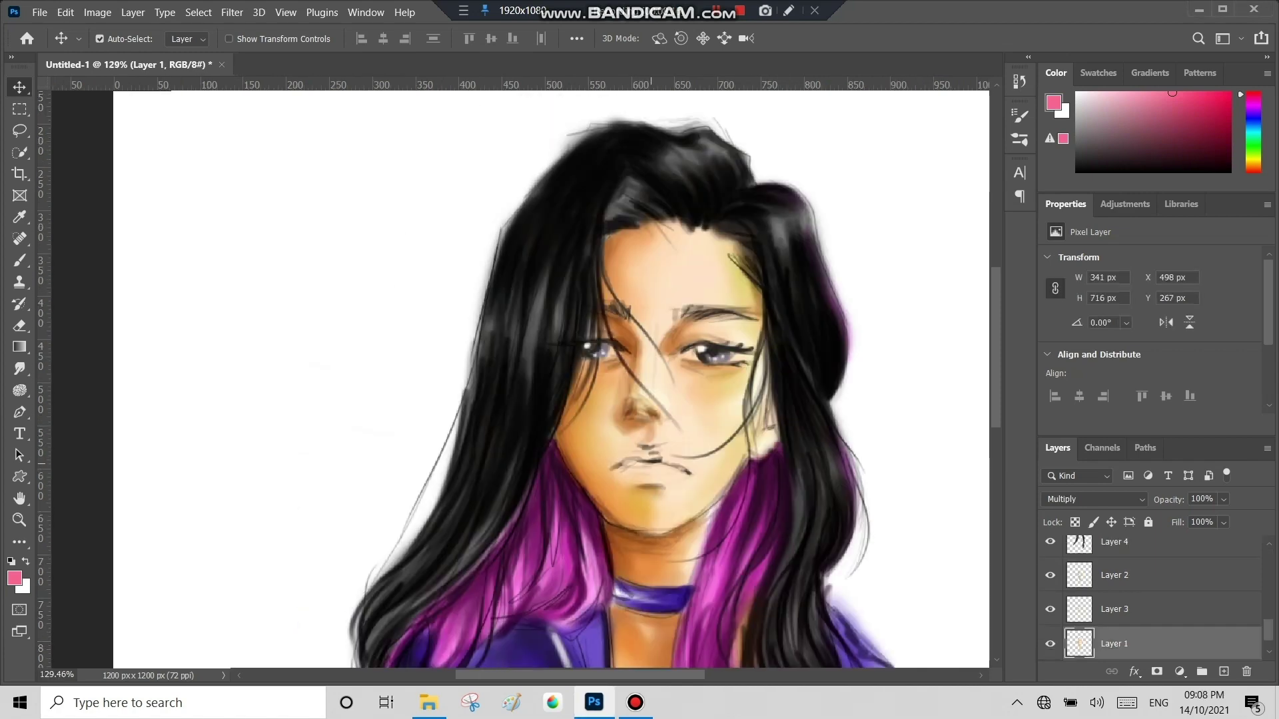
- Paint pink across the lips on a new layer
{"action": "key", "text": "ctrl+shift+alt+n"}
{"action": "key", "text": "b"}
{"action": "left_click_drag", "start_coordinate": [632, 459], "coordinate": [682, 476]}
- Deepen the lips with red on a Multiply layer using a slightly smaller brush
{"action": "key", "text": "ctrl+shift+alt+n"}
{"action": "left_click", "coordinate": [1092, 499]}
{"action": "left_click", "coordinate": [1066, 326]}
{"action": "left_click", "coordinate": [1202, 98]}
{"action": "key", "text": "bracketleft"}
{"action": "mouse_move", "coordinate": [639, 460]}
{"action": "left_mouse_down"}
{"action": "mouse_move", "coordinate": [679, 468]}
{"action": "mouse_move", "coordinate": [638, 476]}
{"action": "left_mouse_up"}
- Pick white for a small lip highlight, then start light strokes on the forehead hair
{"action": "key", "text": "ctrl+shift+alt+n"}
{"action": "left_click", "coordinate": [1077, 93]}
{"action": "key", "text": "ctrl+shift+alt+n"}
{"action": "key", "text": "bracketleft"}
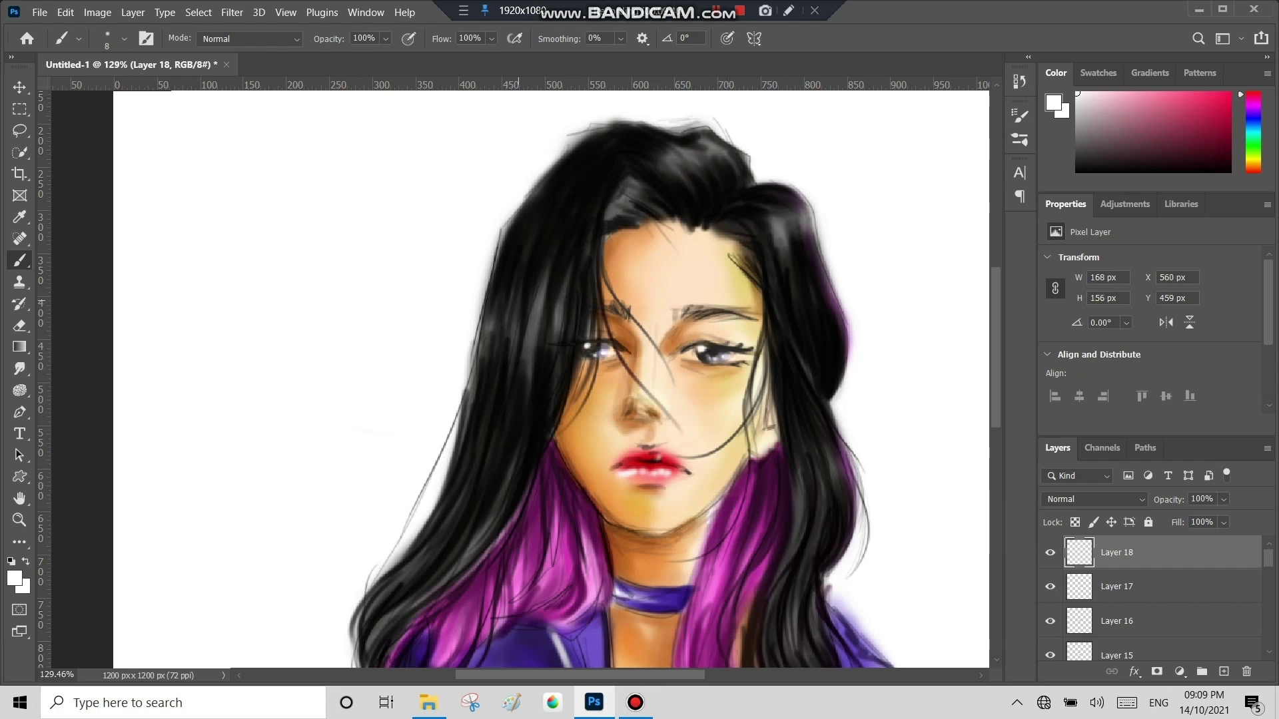
{"action": "key", "text": "ctrl+shift+alt+n"}
{"action": "left_click_drag", "start_coordinate": [563, 267], "coordinate": [554, 357]}
{"action": "key", "text": "F5"}
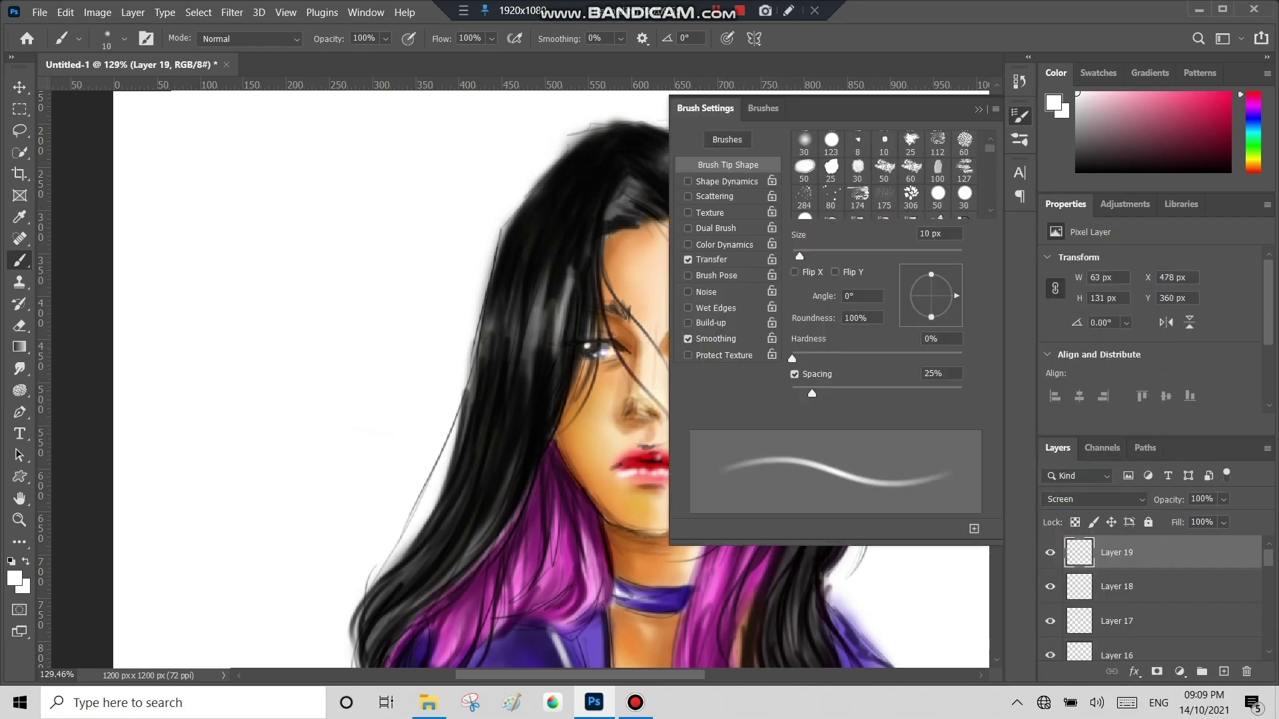
- Brush soft light highlight streaks along the hair in several strokes
{"action": "key", "text": "F5"}
{"action": "scroll", "coordinate": [552, 379], "scroll_direction": "up", "scroll_amount": 1}
{"action": "left_click_drag", "start_coordinate": [566, 276], "coordinate": [506, 433]}
{"action": "left_click_drag", "start_coordinate": [666, 163], "coordinate": [699, 210]}
{"action": "left_click_drag", "start_coordinate": [772, 250], "coordinate": [805, 327]}
{"action": "left_click_drag", "start_coordinate": [799, 463], "coordinate": [846, 570]}
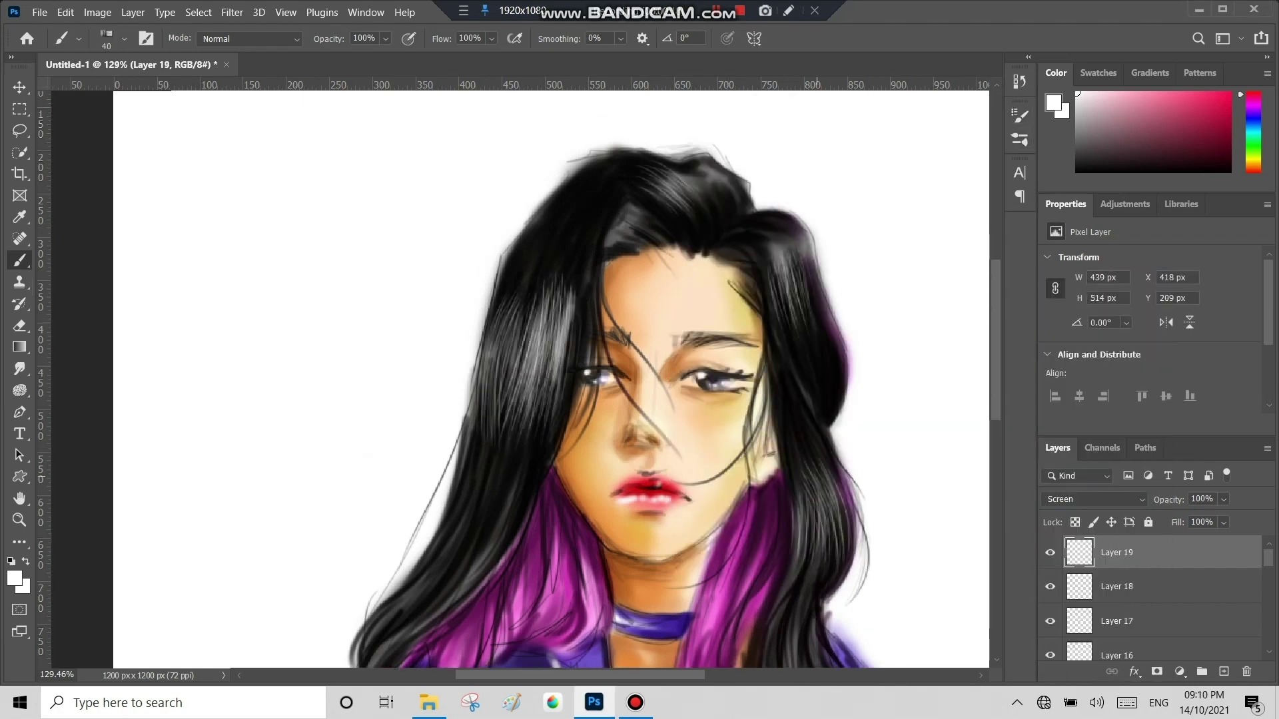
{"action": "left_click_drag", "start_coordinate": [486, 510], "coordinate": [407, 619]}
{"action": "key", "text": "i"}
{"action": "key", "text": "b"}
{"action": "left_click_drag", "start_coordinate": [566, 546], "coordinate": [486, 649]}
{"action": "left_click_drag", "start_coordinate": [753, 549], "coordinate": [706, 639]}
{"action": "scroll", "coordinate": [553, 380], "scroll_direction": "down", "scroll_amount": 3}
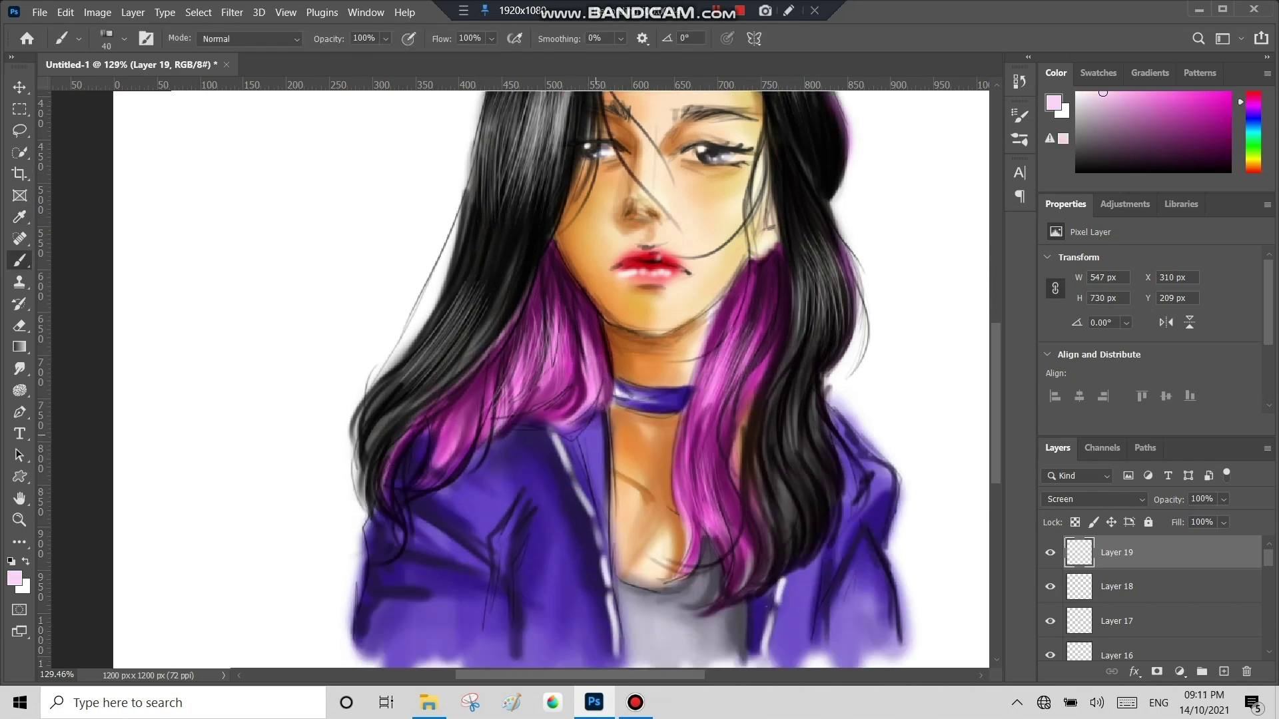
- Draw thin black hair strands across the top of the head with a small brush on a new layer
{"action": "key", "text": "ctrl+shift+alt+n"}
{"action": "scroll", "coordinate": [552, 380], "scroll_direction": "up", "scroll_amount": 2}
{"action": "left_click", "coordinate": [1092, 499]}
{"action": "left_click", "coordinate": [1099, 328]}
{"action": "left_click", "coordinate": [78, 38]}
{"action": "key", "text": "d"}
{"action": "mouse_move", "coordinate": [603, 137]}
{"action": "left_mouse_down"}
{"action": "mouse_move", "coordinate": [618, 166]}
{"action": "mouse_move", "coordinate": [749, 199]}
{"action": "left_mouse_up"}
{"action": "scroll", "coordinate": [733, 193], "scroll_direction": "down", "scroll_amount": 1}
{"action": "scroll", "coordinate": [732, 193], "scroll_direction": "down", "scroll_amount": 1}
- Pick a light lilac colour, then draw a small dark stroke near the right eye on a Multiply layer
{"action": "key", "text": "ctrl+shift+alt+n"}
{"action": "left_click", "coordinate": [649, 260], "text": "alt"}
{"action": "left_click", "coordinate": [649, 260]}
{"action": "left_click", "coordinate": [1097, 111]}
{"action": "key", "text": "ctrl+shift+alt+n"}
{"action": "key", "text": "bracketright"}
{"action": "key", "text": "bracketright"}
{"action": "left_click_drag", "start_coordinate": [669, 252], "coordinate": [704, 253]}
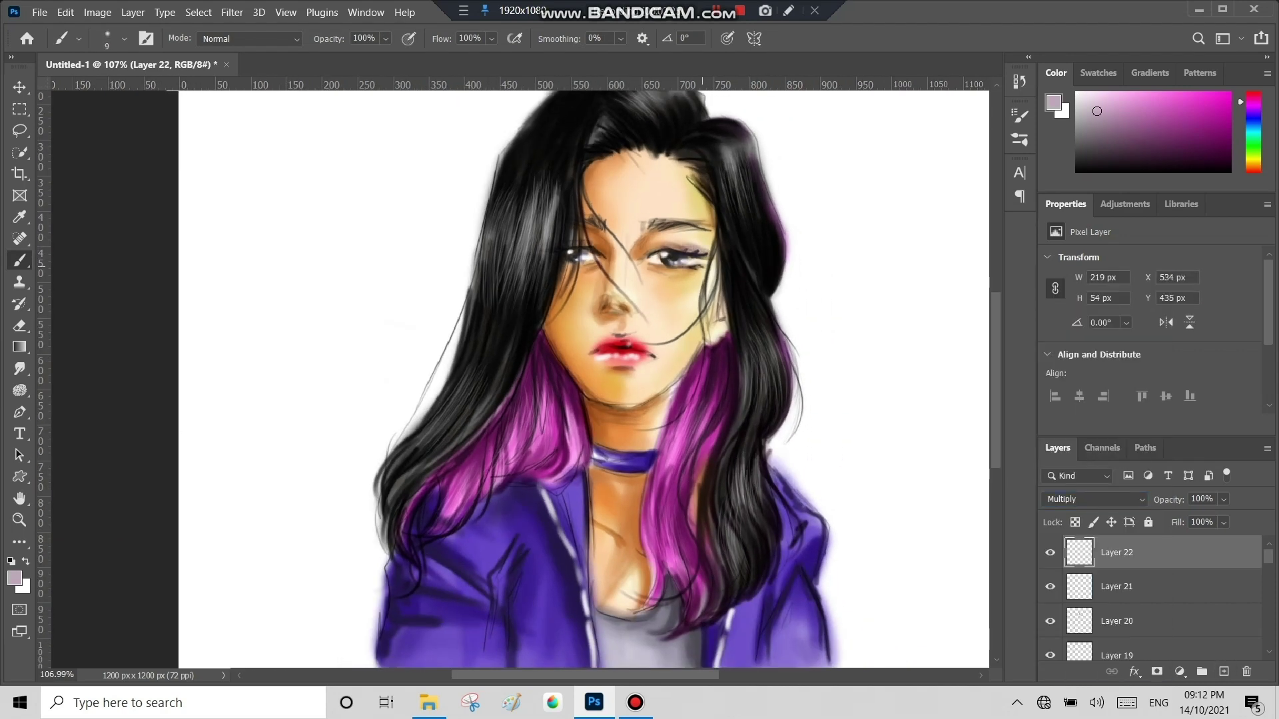
- Enlarge the brush, return to Layer 7 for jacket shading, and add a layer above Layer 24
{"action": "key", "text": "bracketright"}
{"action": "key", "text": "bracketright"}
{"action": "left_click", "coordinate": [662, 445], "text": "ctrl"}
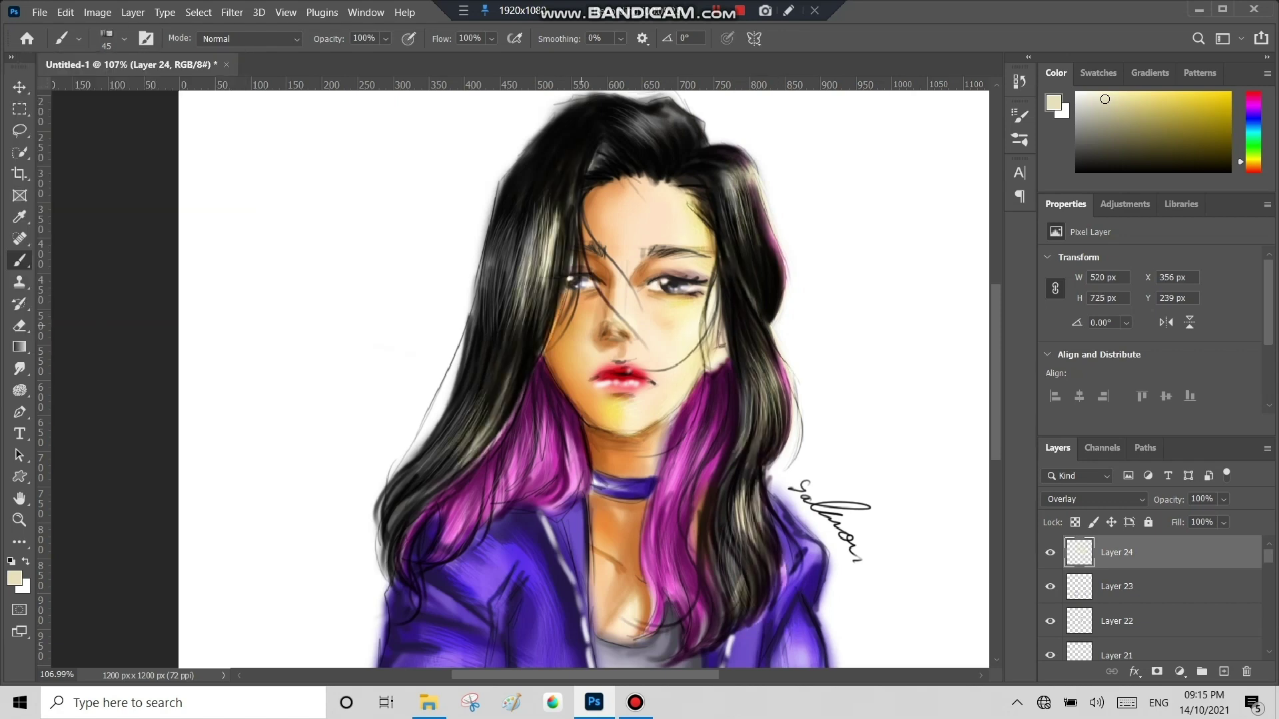
{"action": "left_click", "coordinate": [1224, 671]}
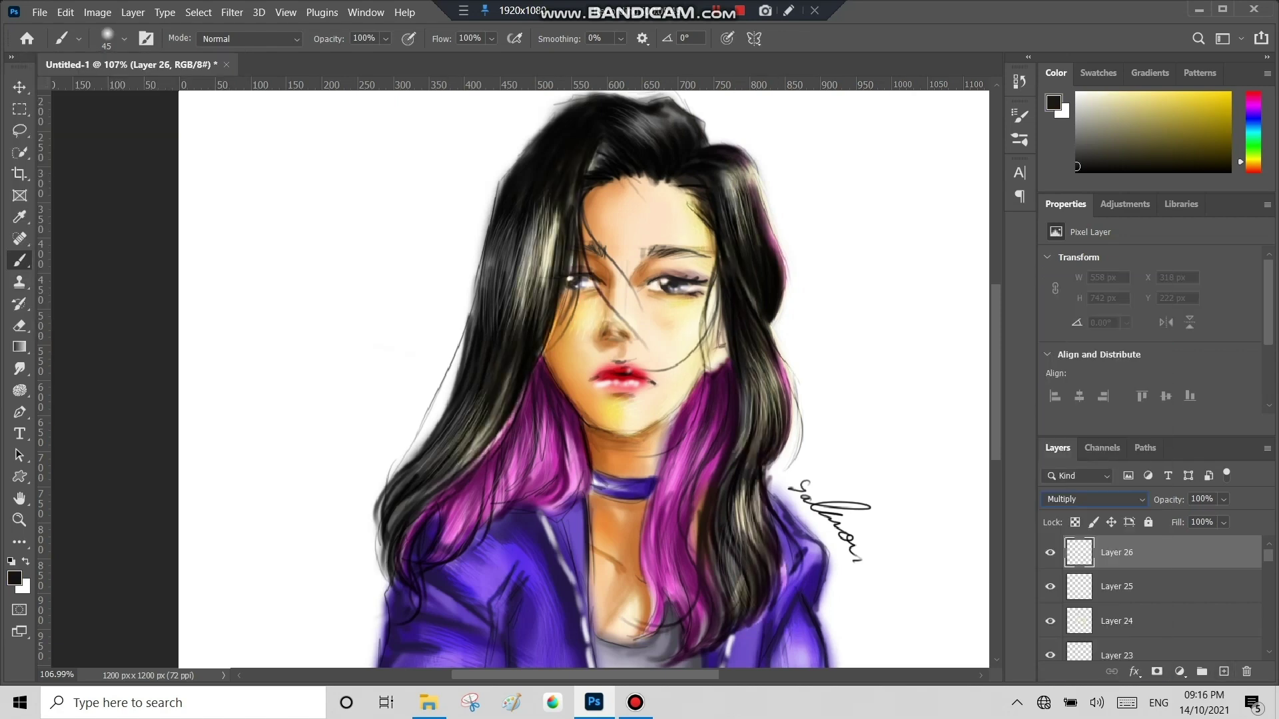